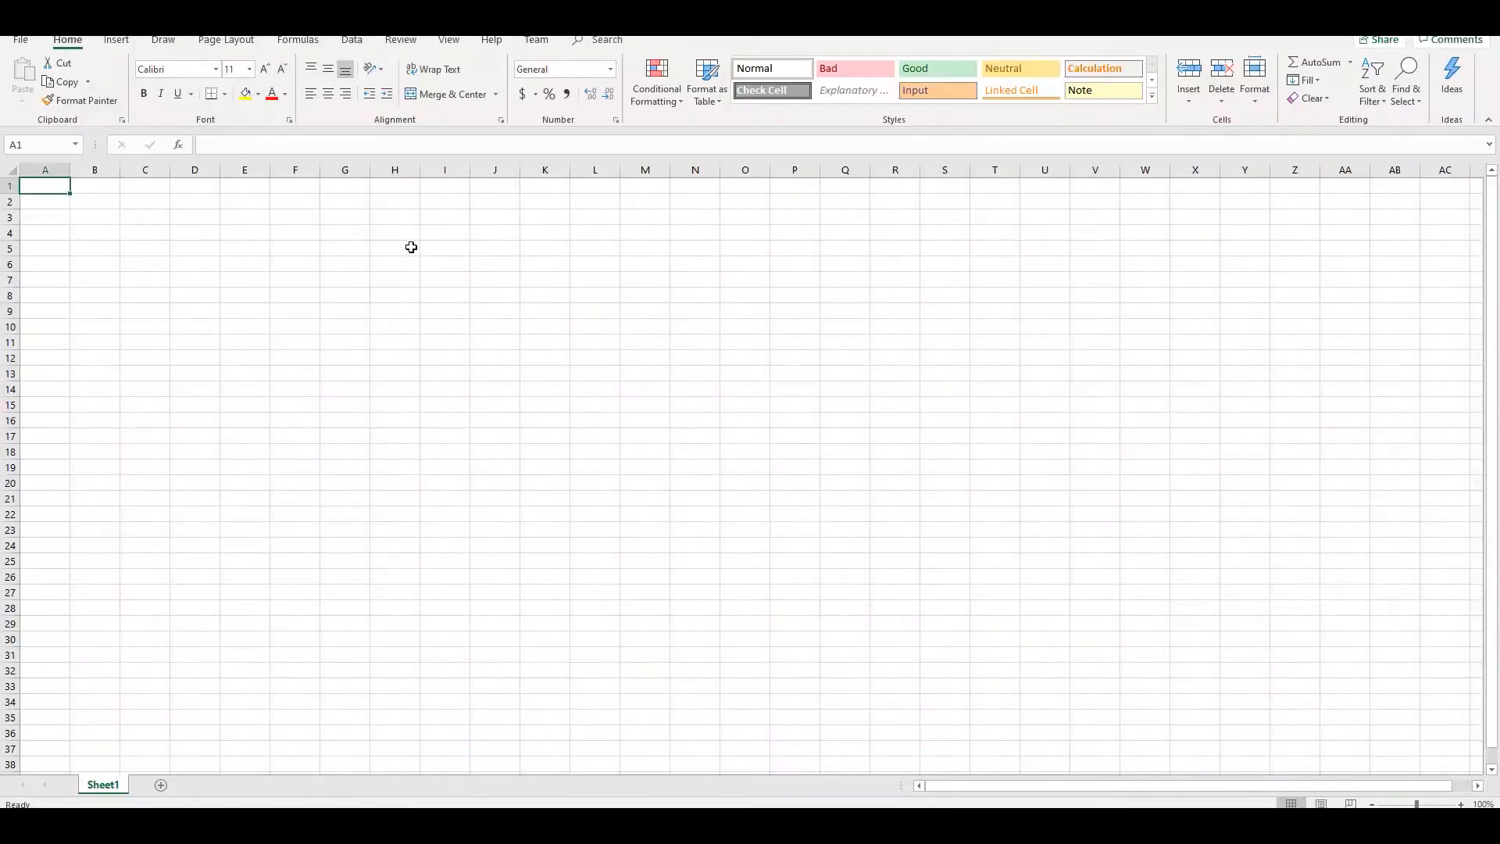
Step: Examine the General, Number and Currency format options available for cell H5
left_click(412, 248)
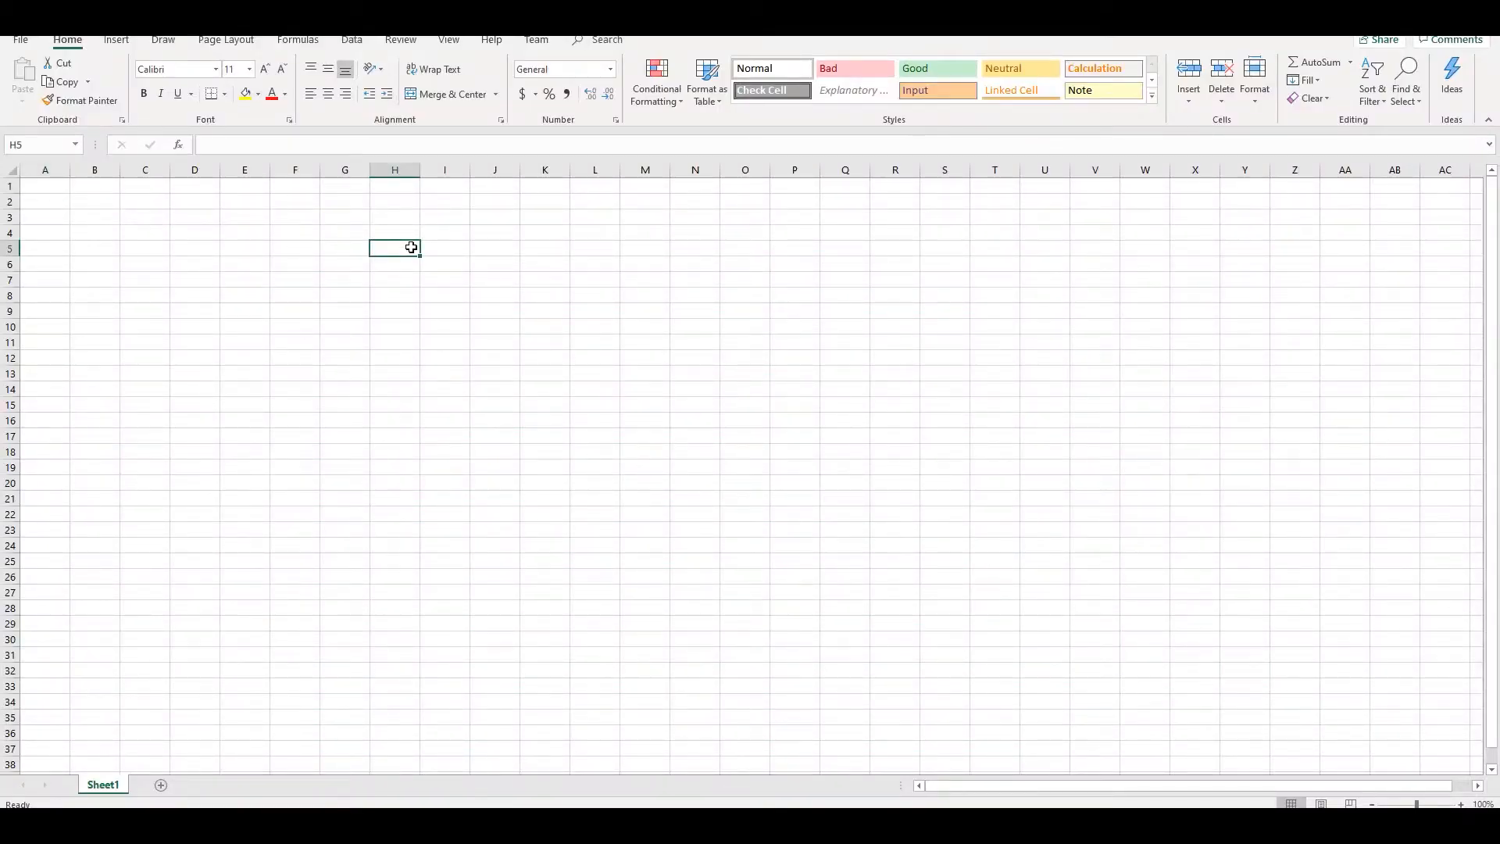
left_click(616, 122)
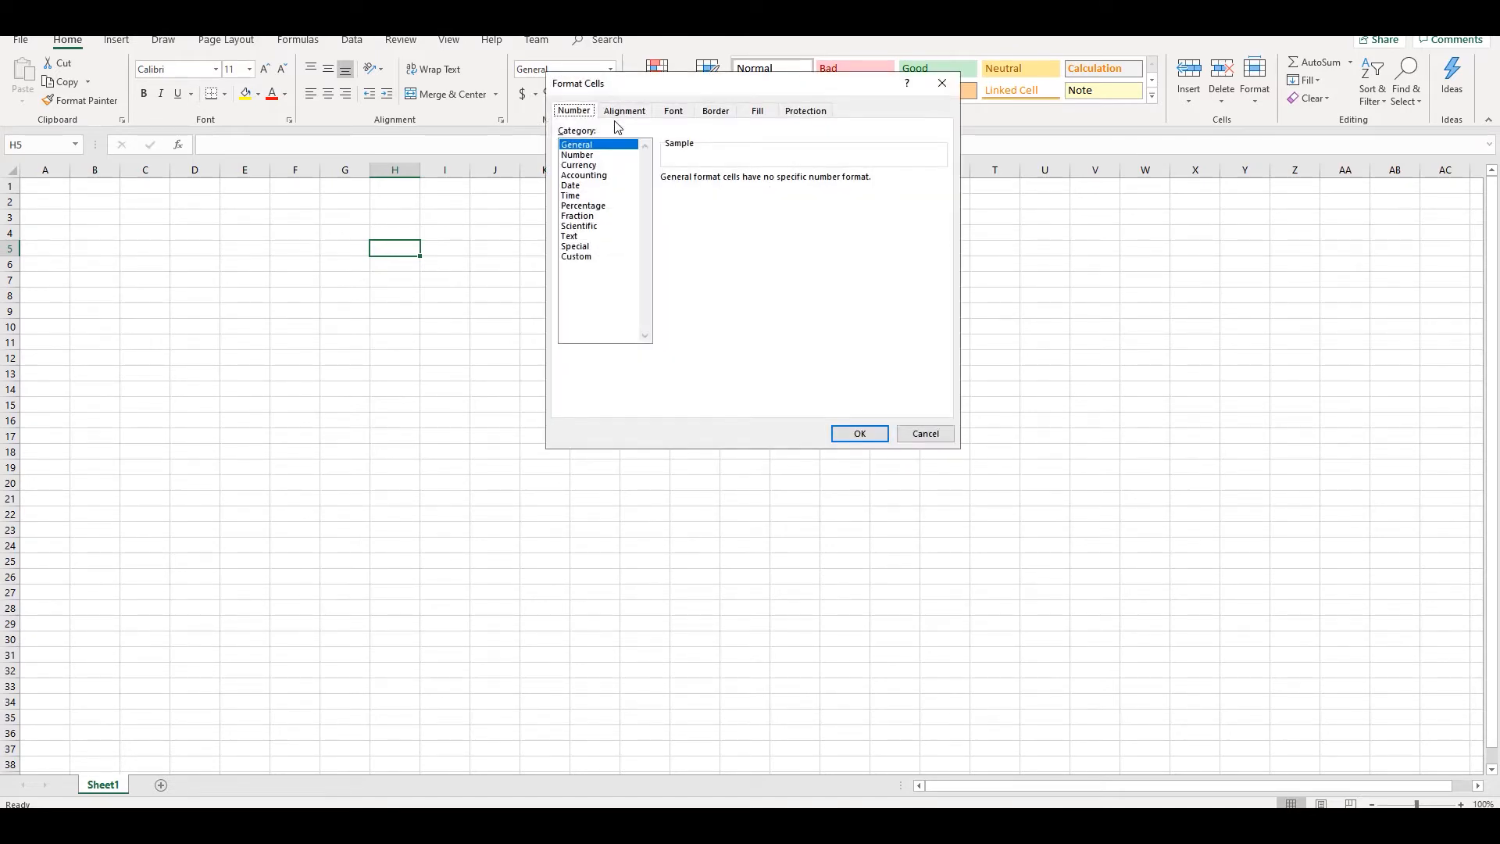
left_click(599, 156)
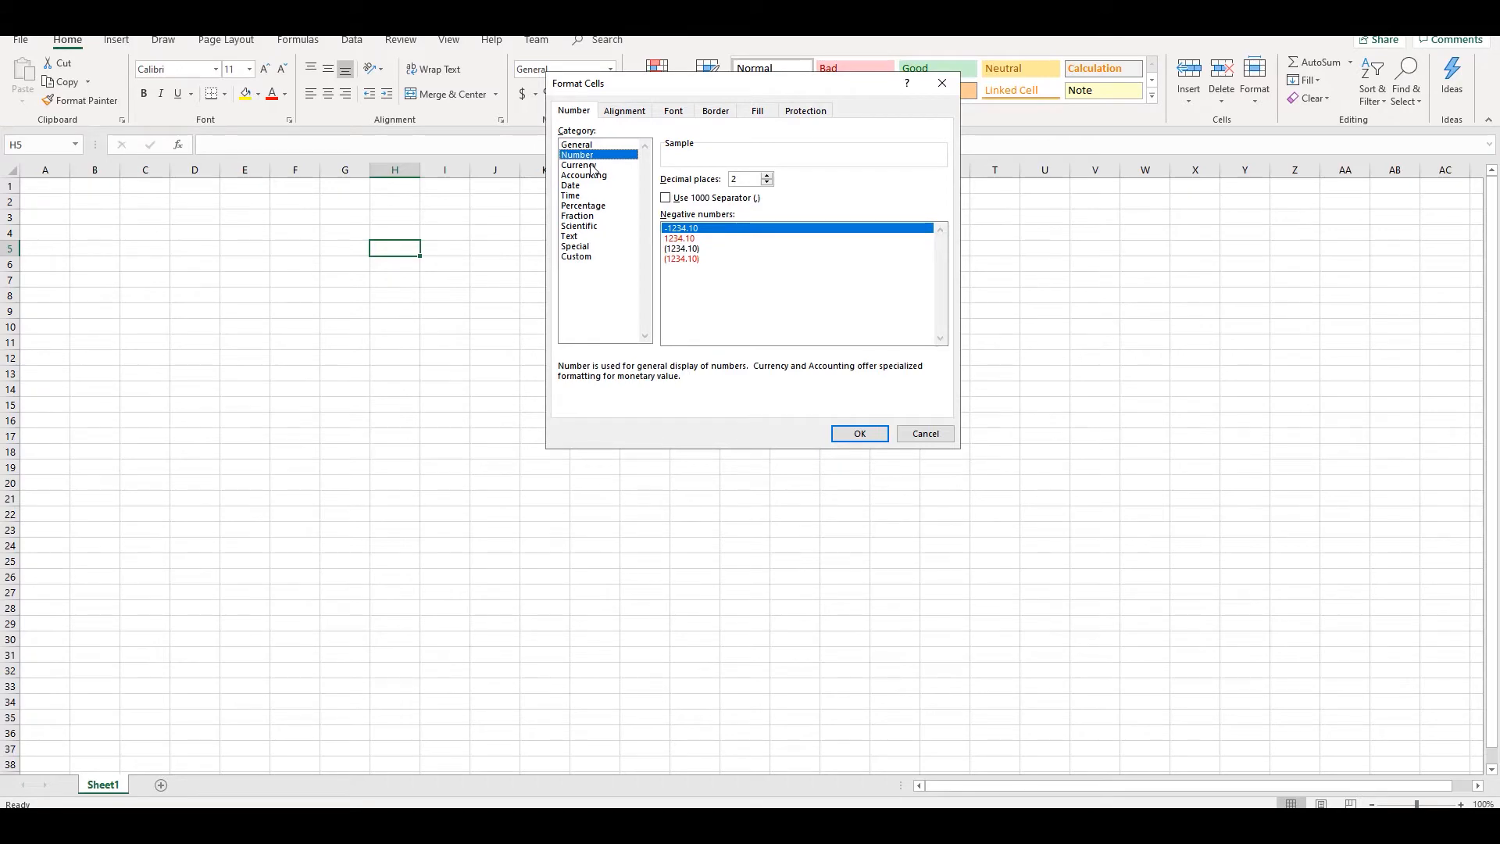
left_click(591, 167)
left_click(588, 147)
left_click(589, 154)
left_click(926, 434)
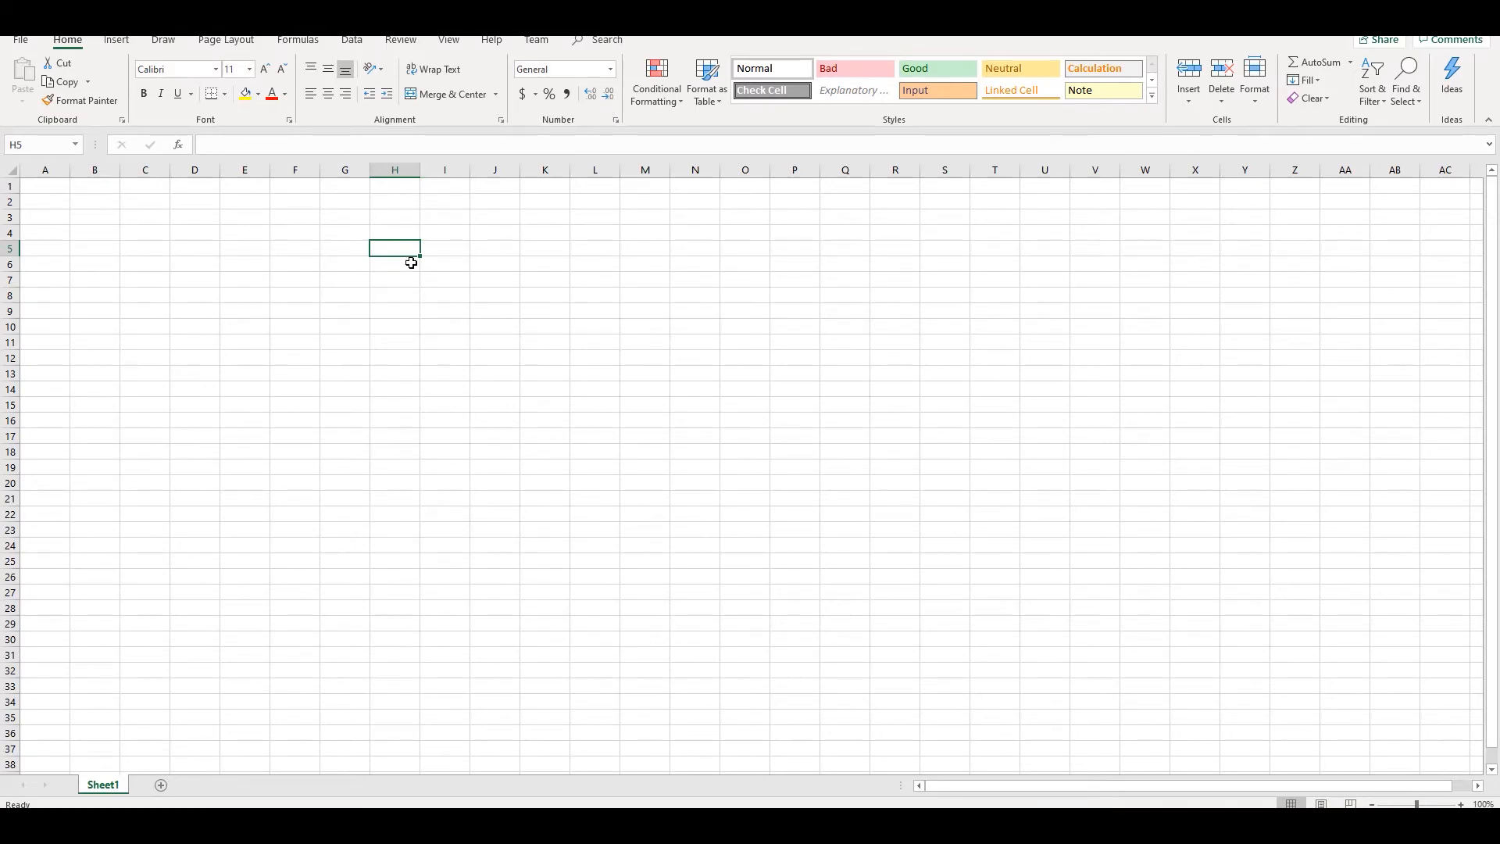
Step: Enter the values 1000, 97 and 465 in cells H5 through H7
type("1000")
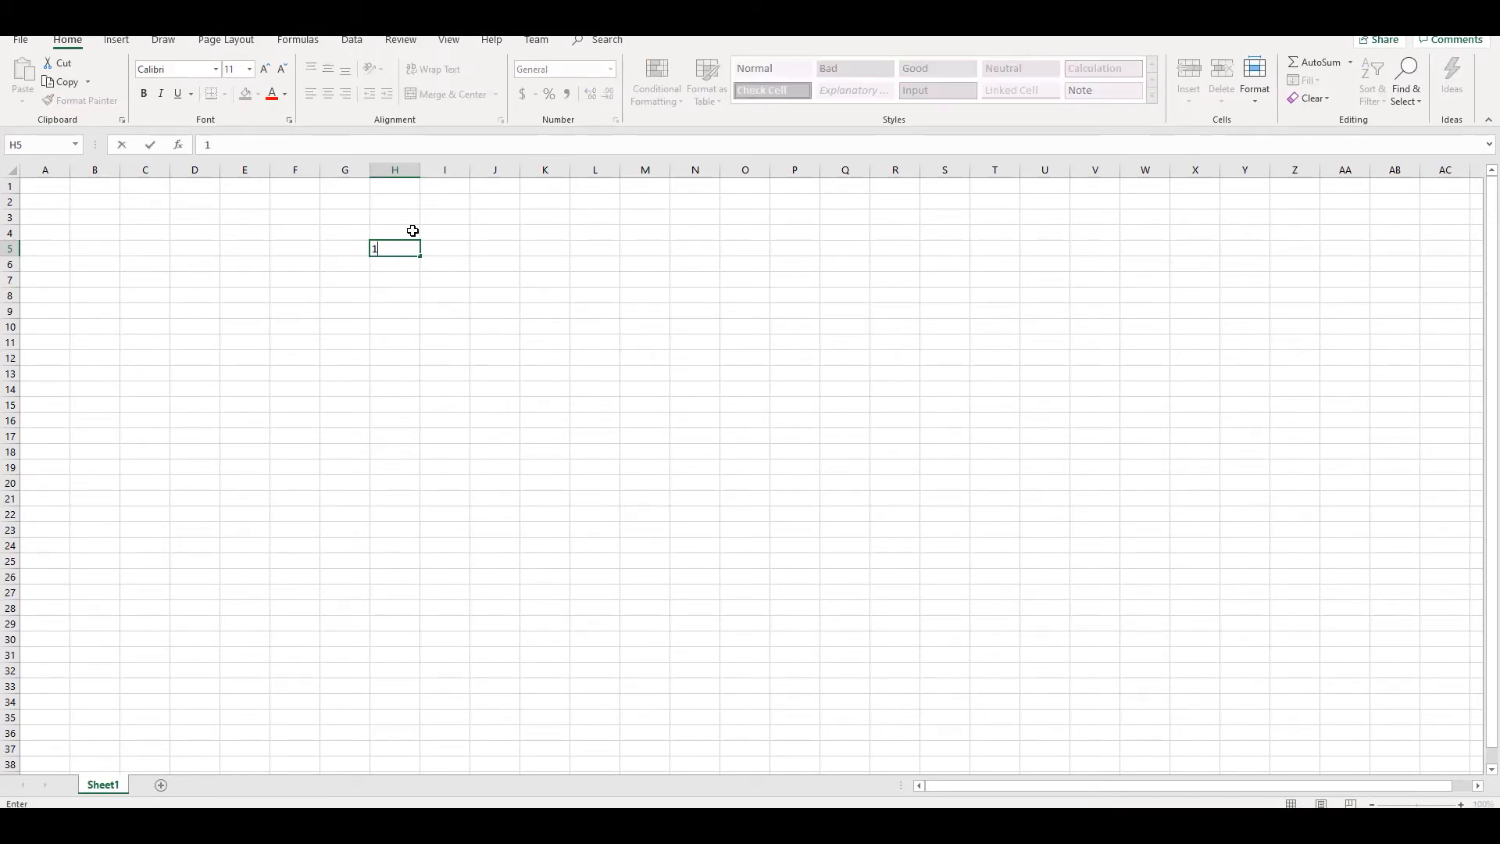
key("Return")
key("Down")
key("Down")
key("Up")
key("Up")
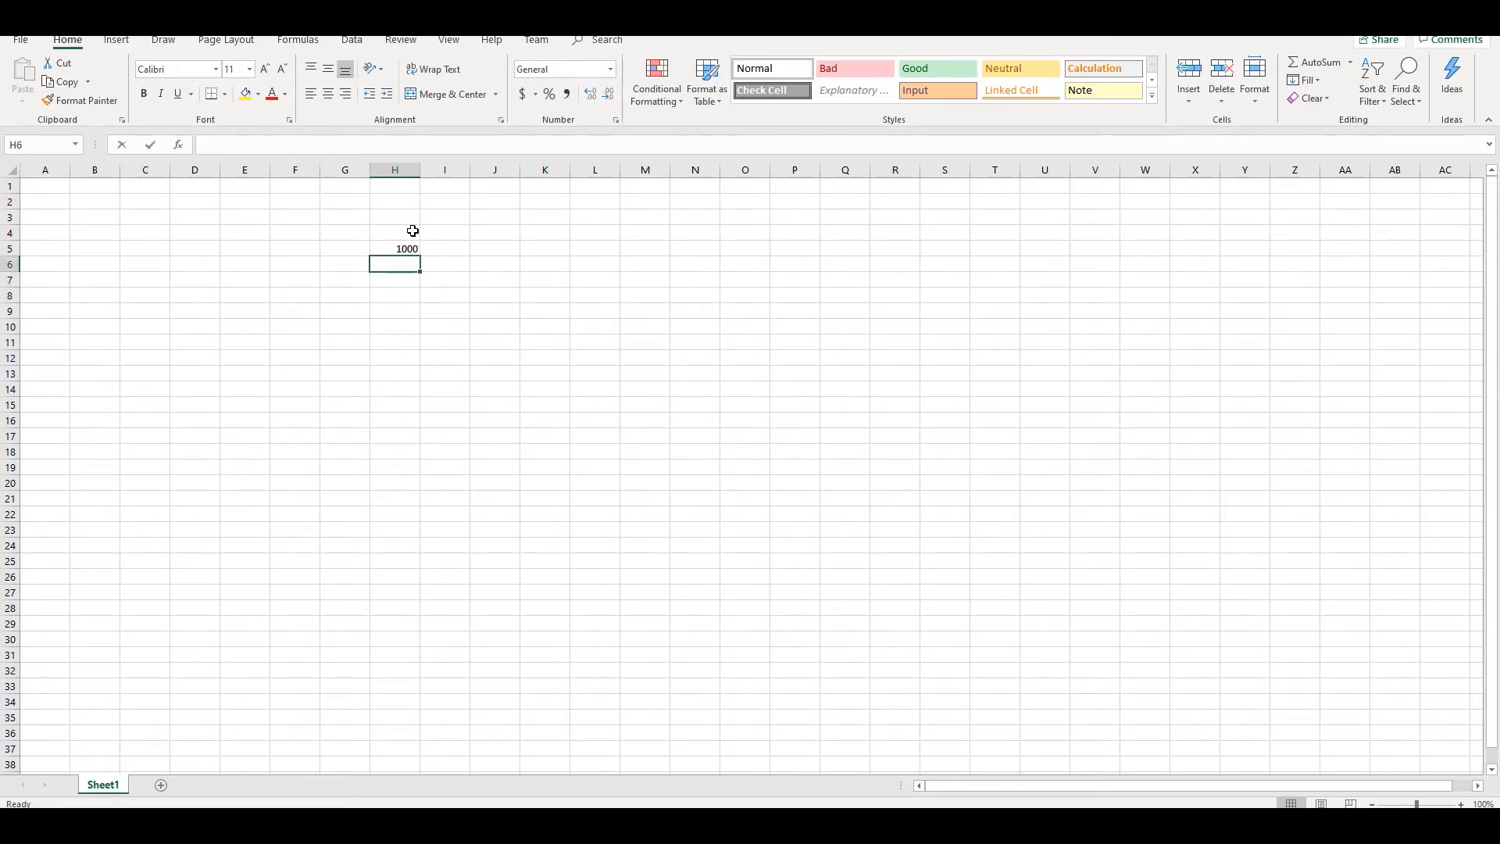
type("97")
key("Return")
type("465")
key("Return")
type("1231")
key("Return")
Step: Total H5:H7 in cell H8 with AutoSum
left_click(408, 294)
left_click(1322, 62)
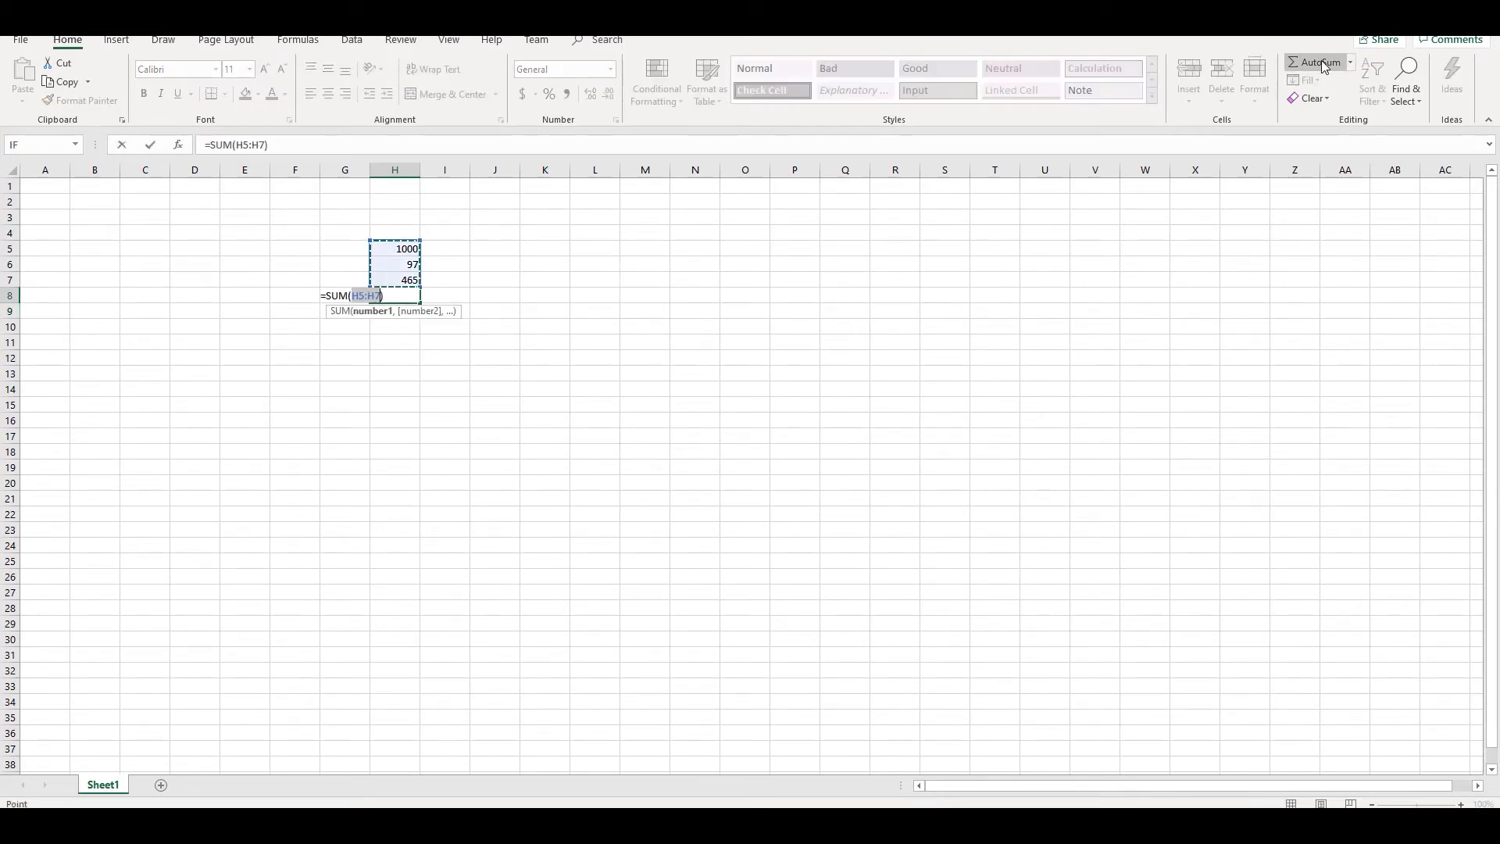
key("Return")
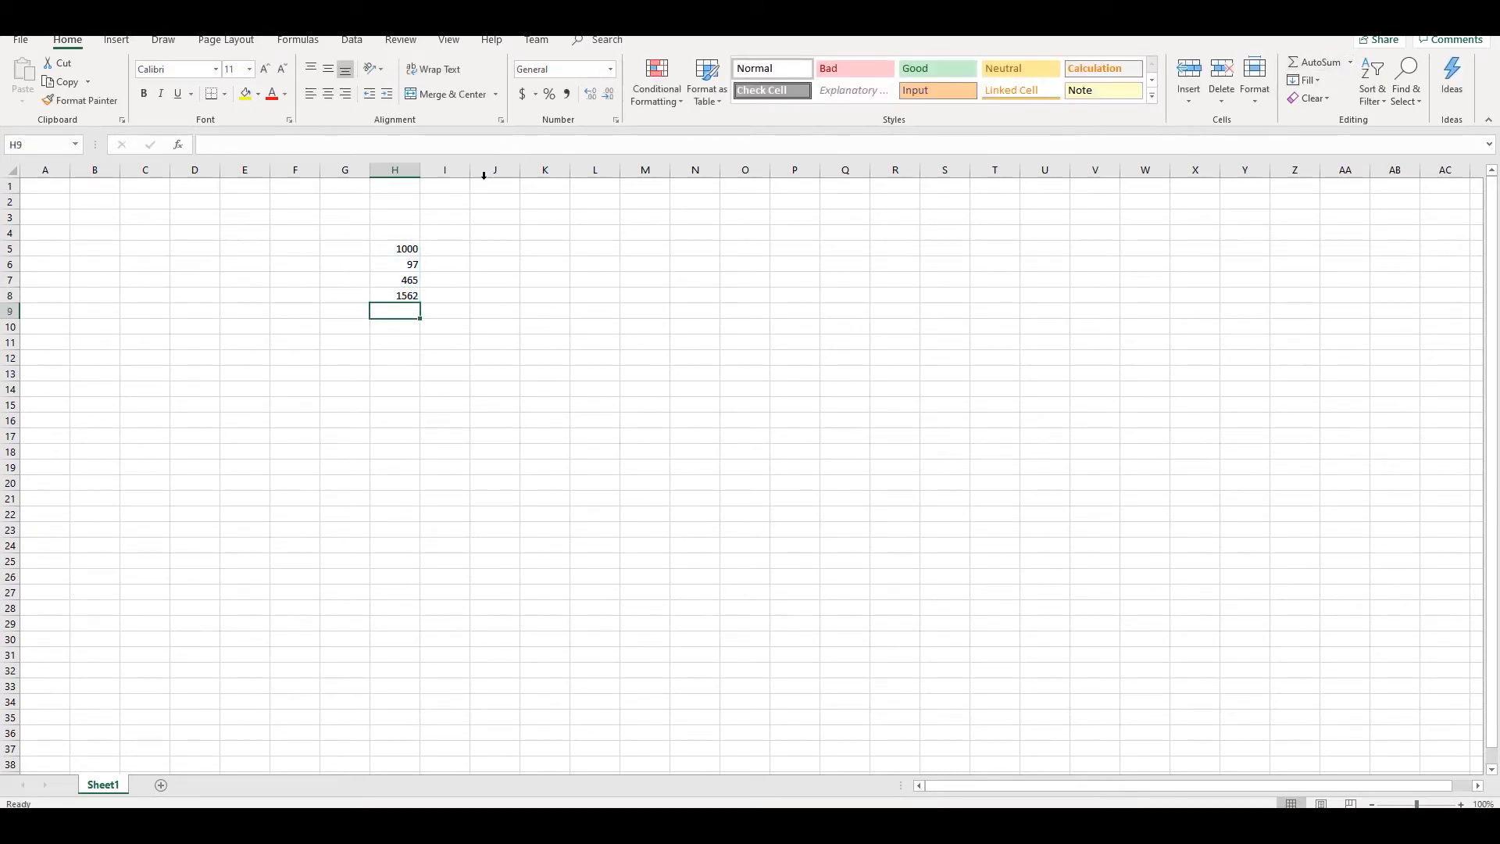
Step: Format cell H5 as Currency and cells H6:H7 as Number
left_click(405, 248)
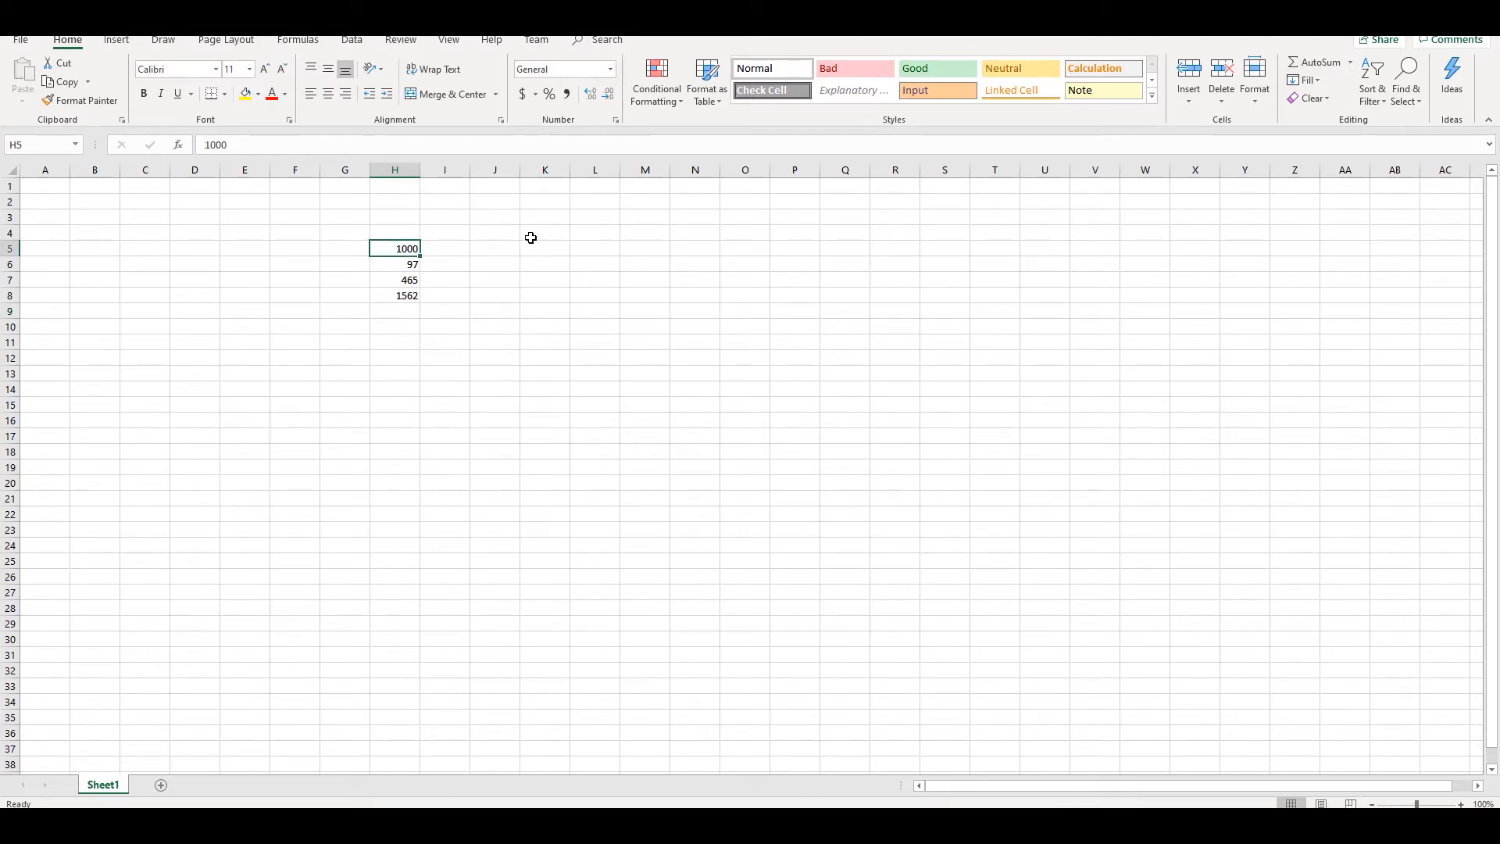
left_click(611, 70)
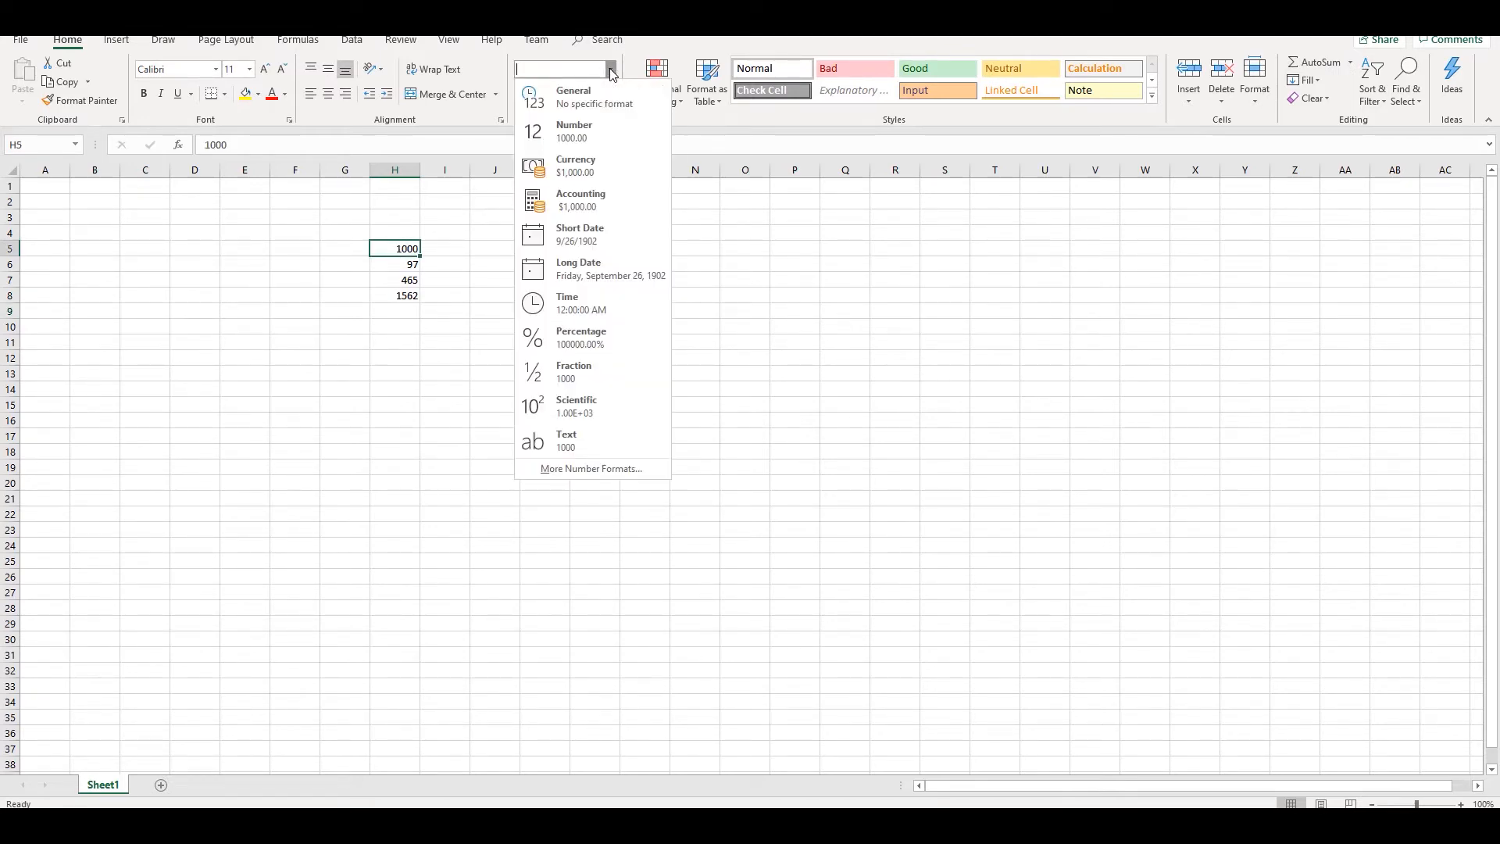
left_click(597, 156)
left_click(409, 265)
left_click(409, 279, "shift")
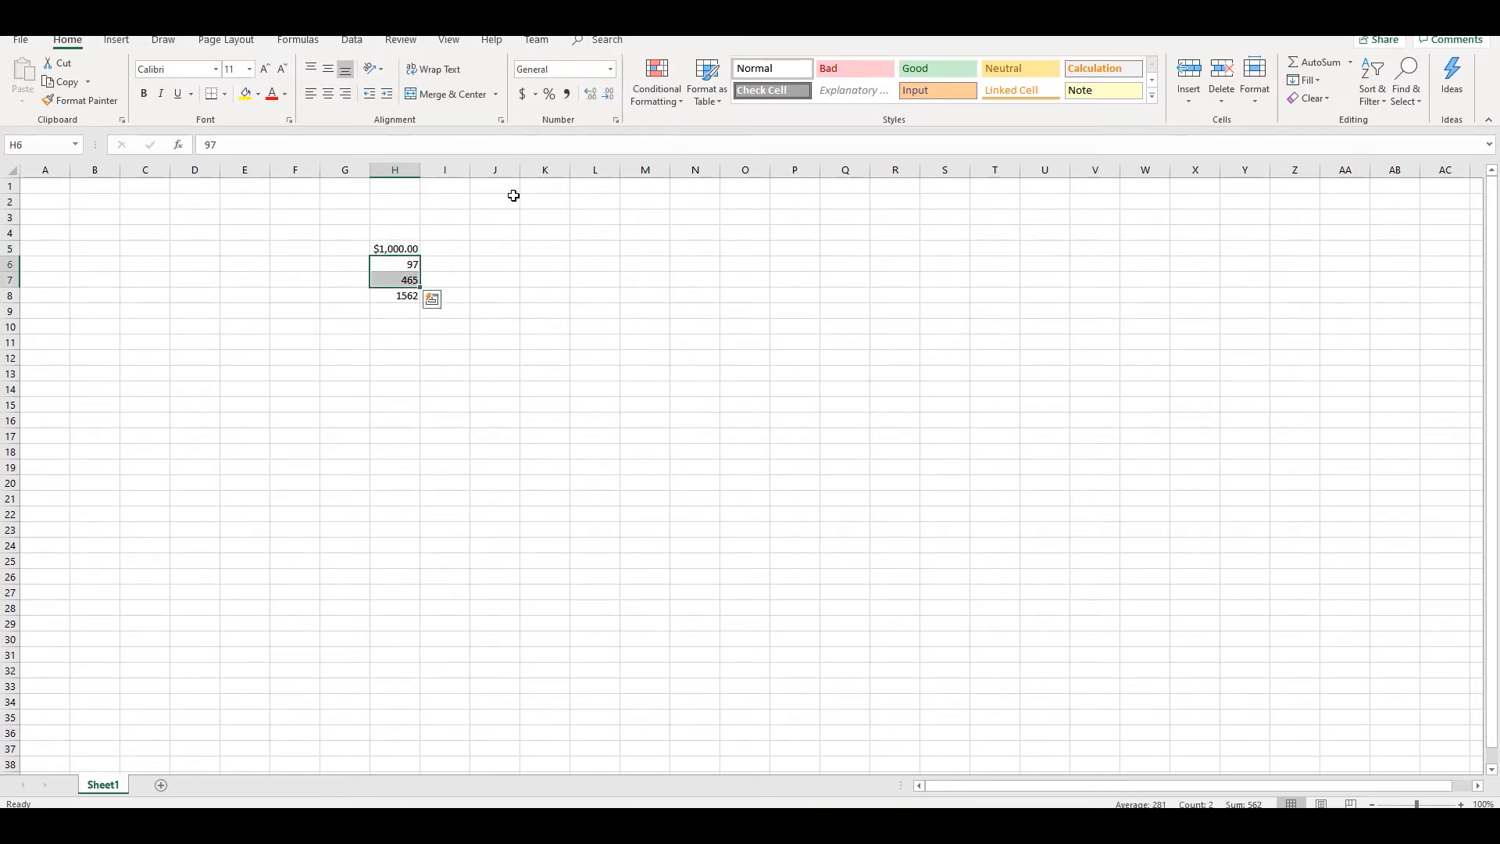
left_click(612, 70)
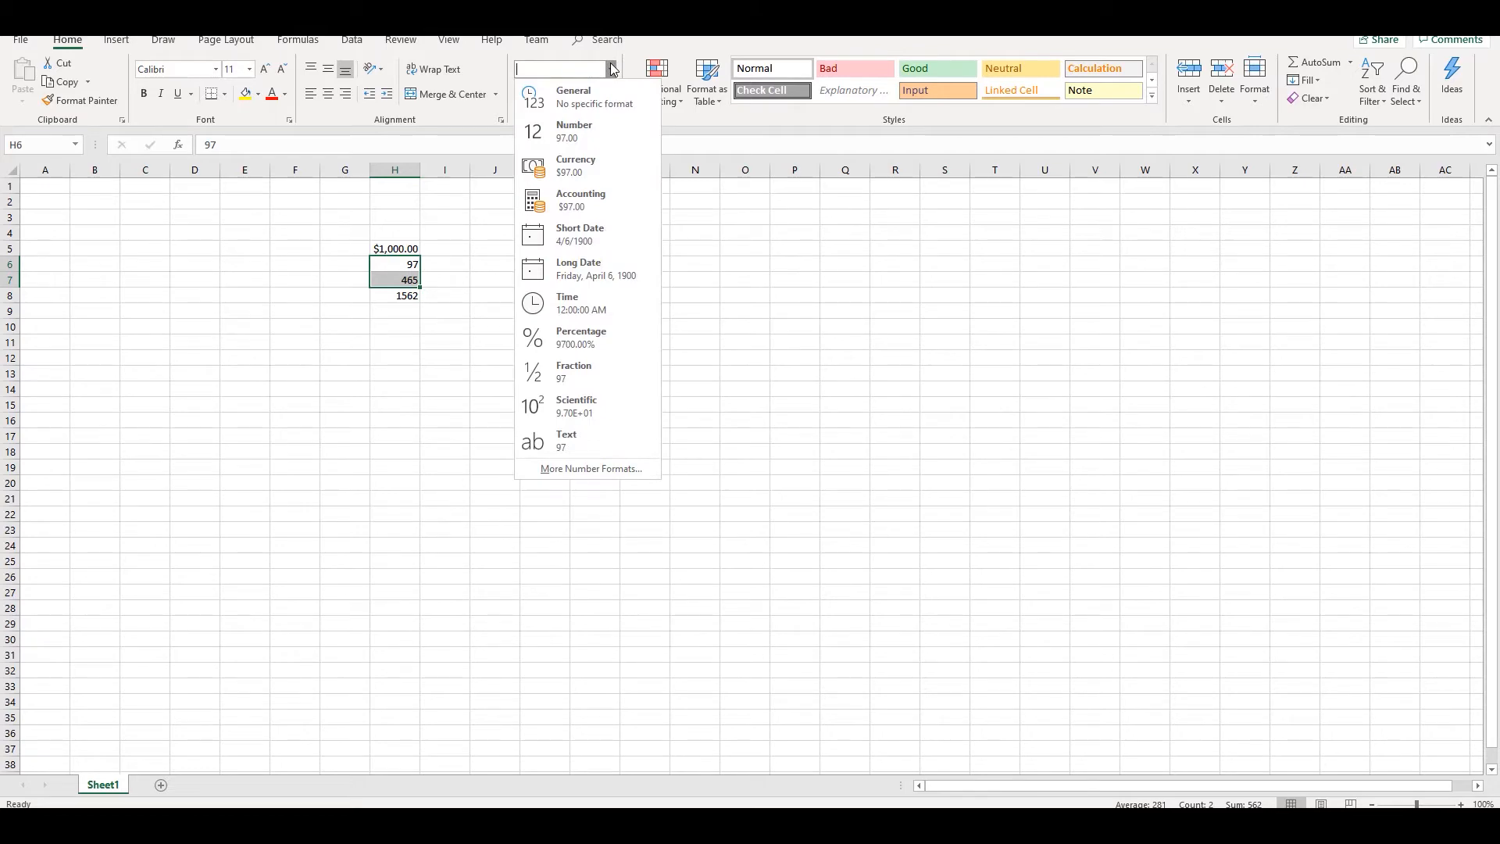
left_click(576, 132)
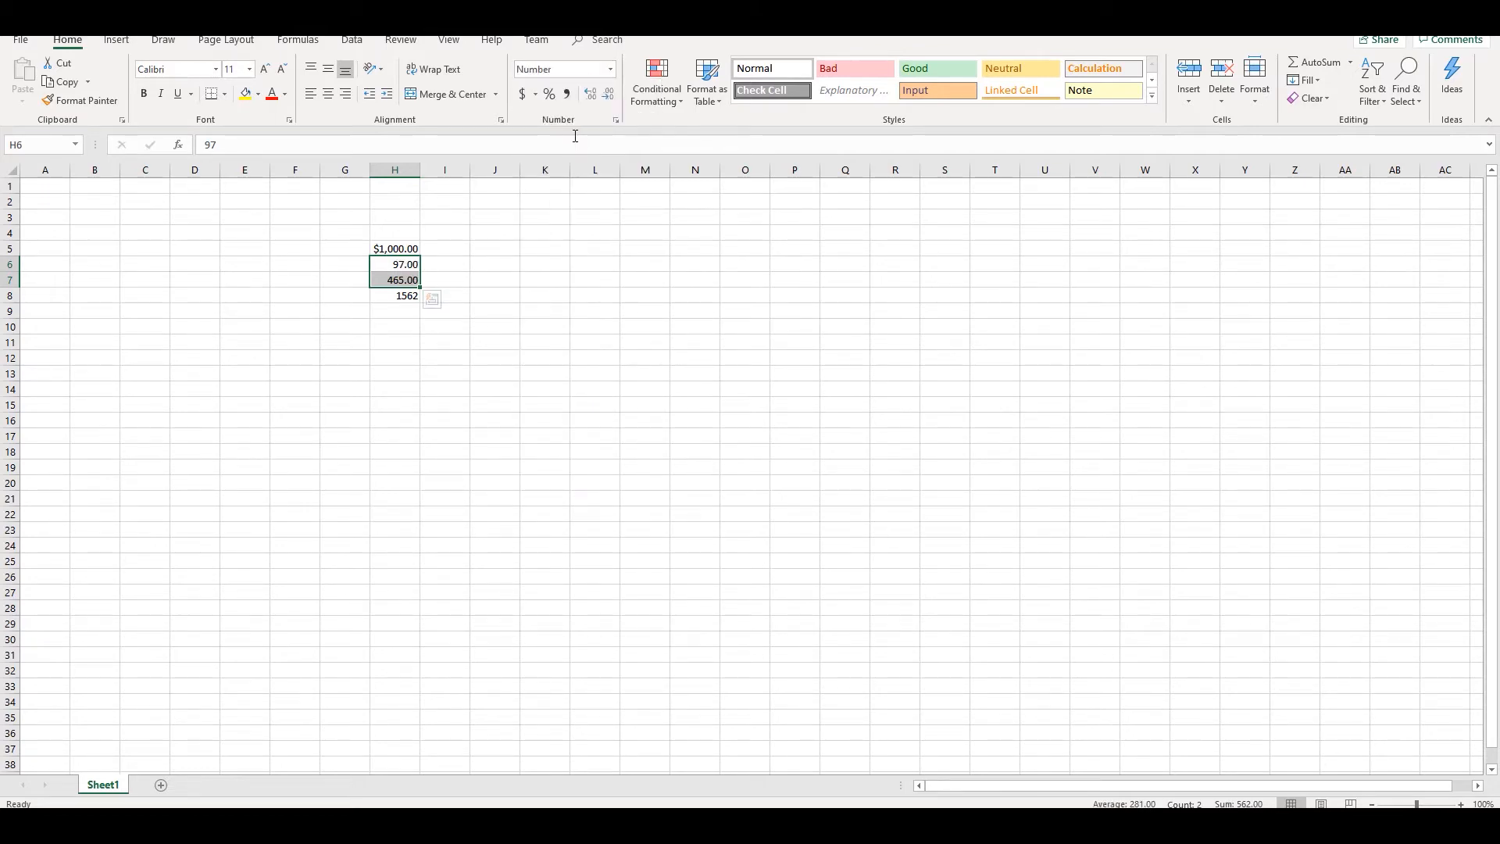
Step: Format the total in H8 as Currency and give it a top and double bottom border
left_click(405, 295)
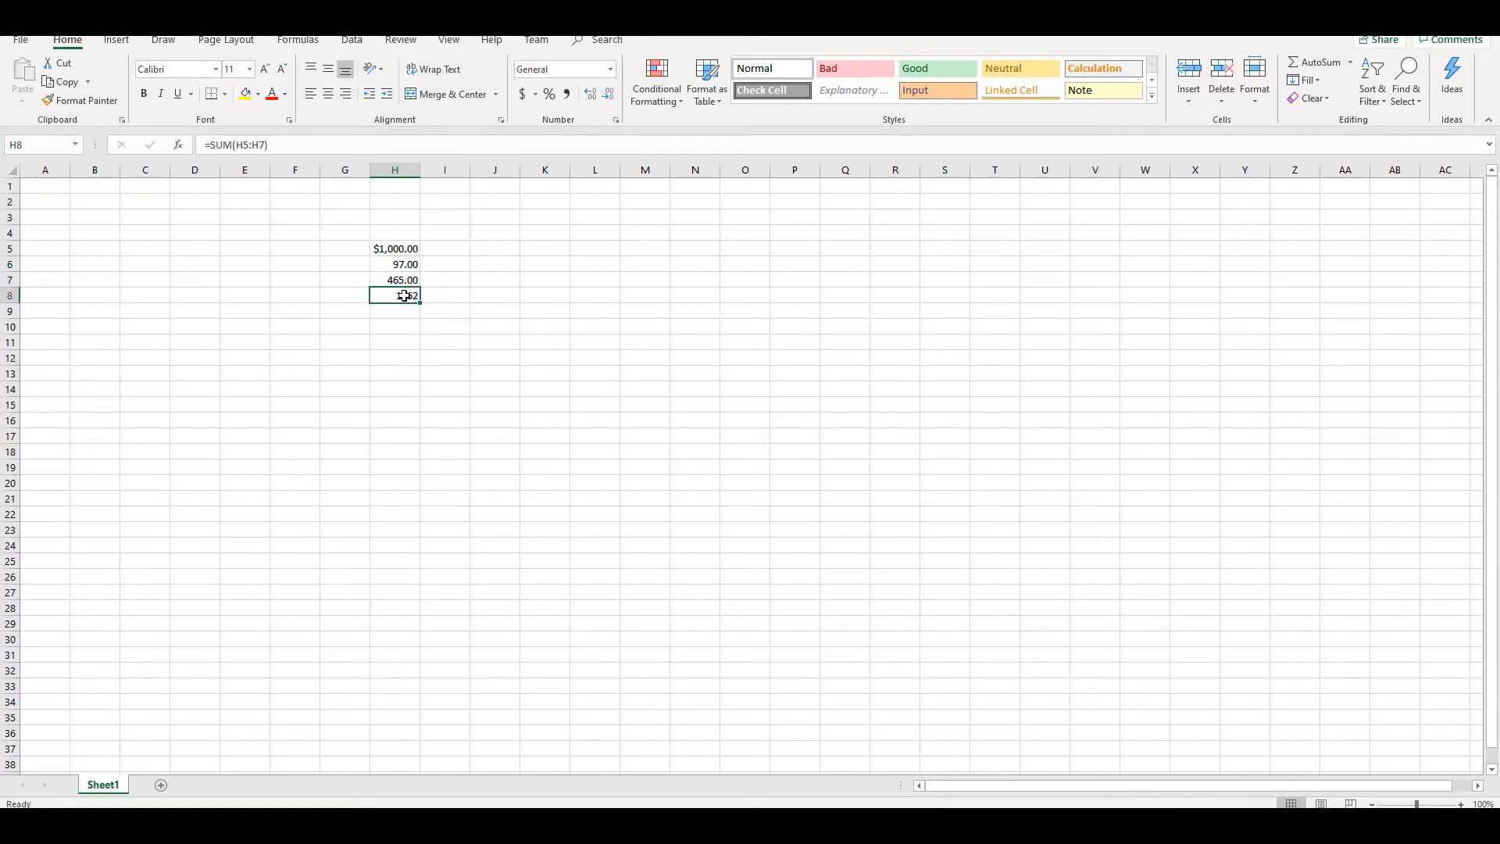
left_click(610, 69)
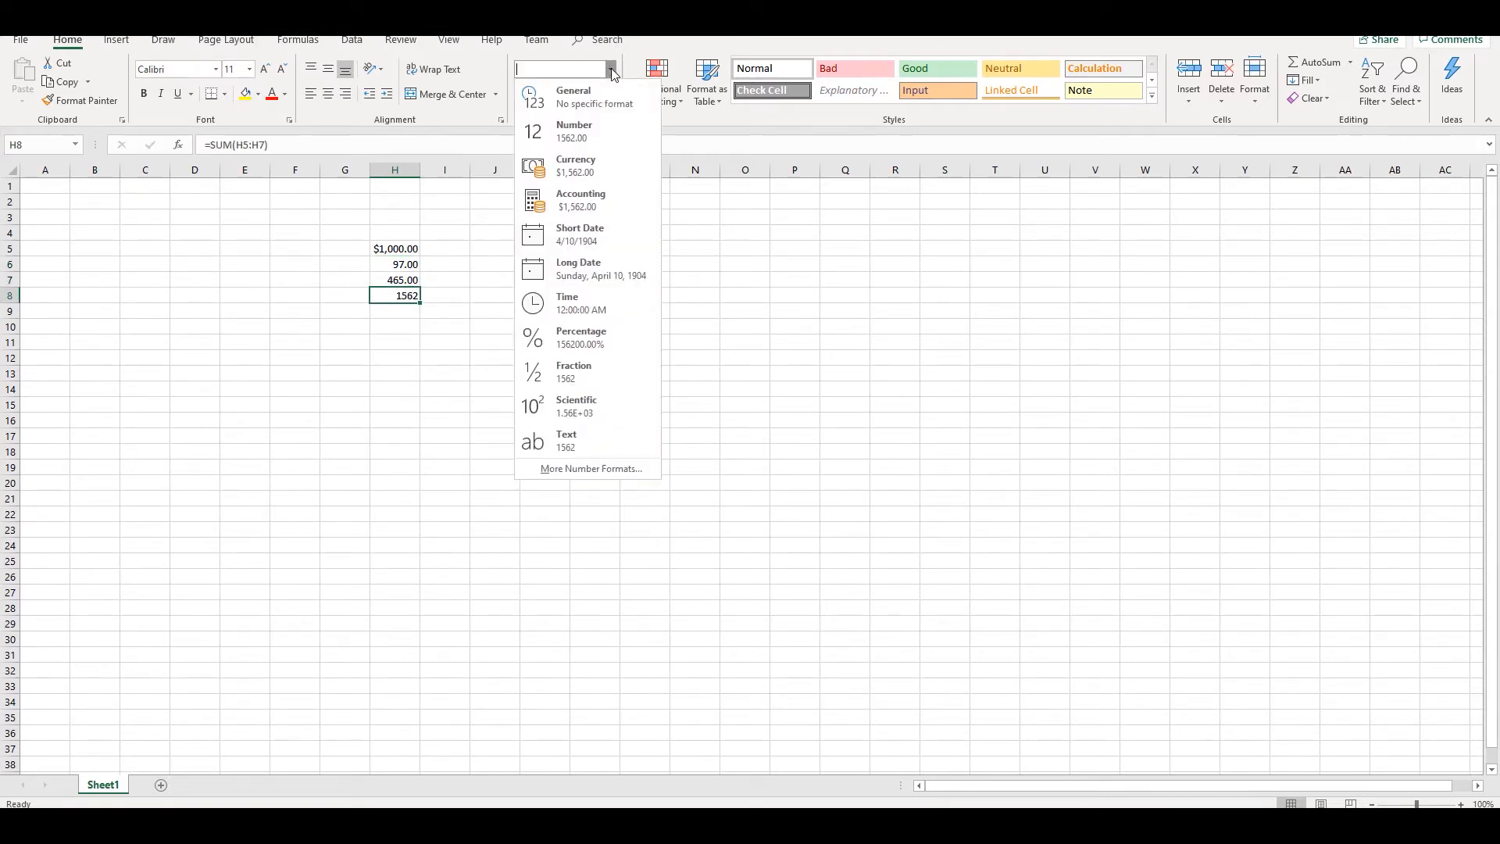
left_click(584, 166)
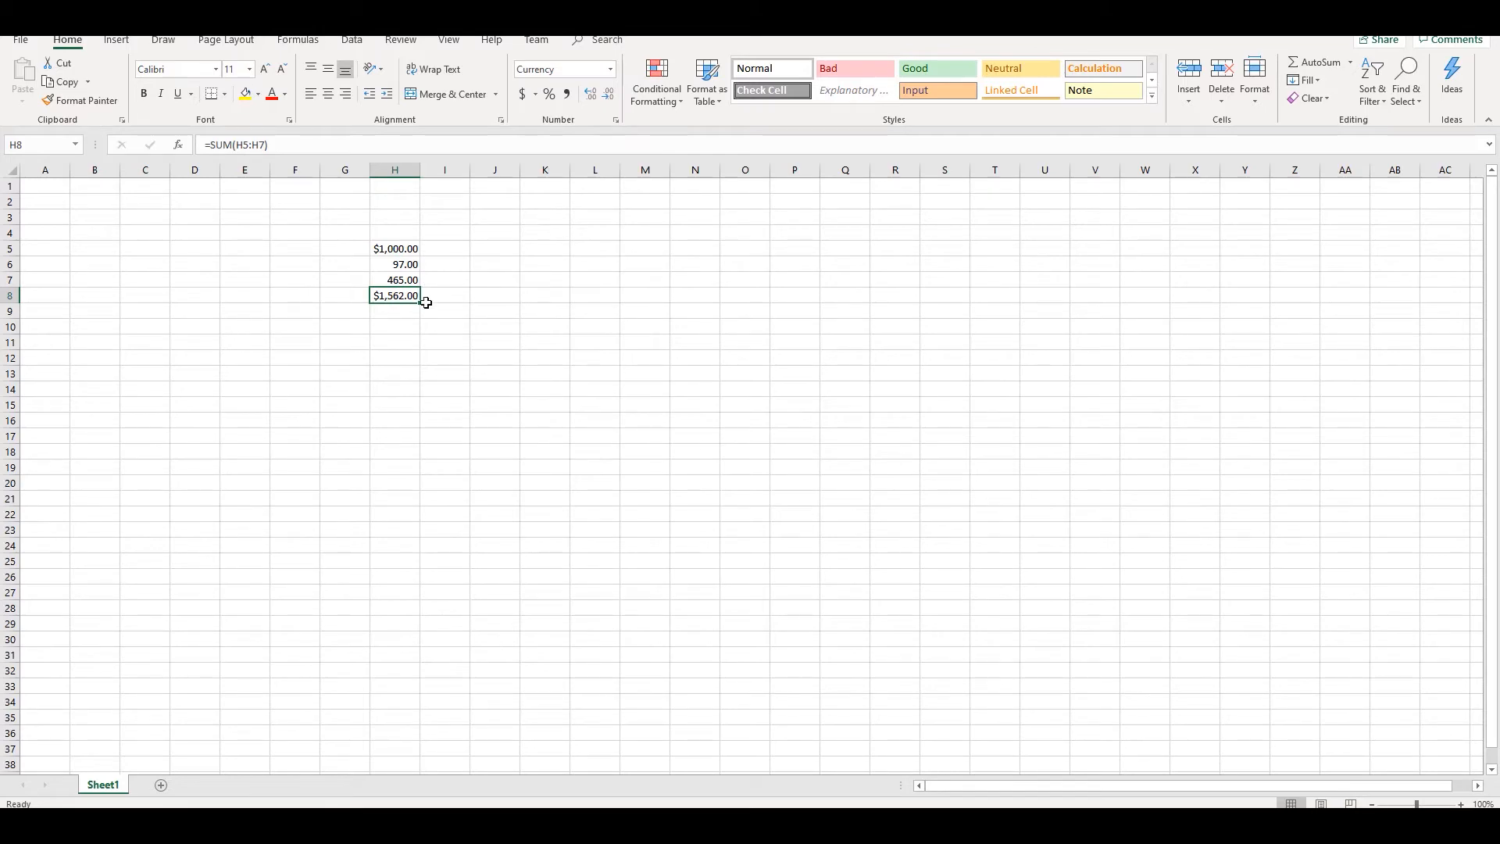
left_click(225, 95)
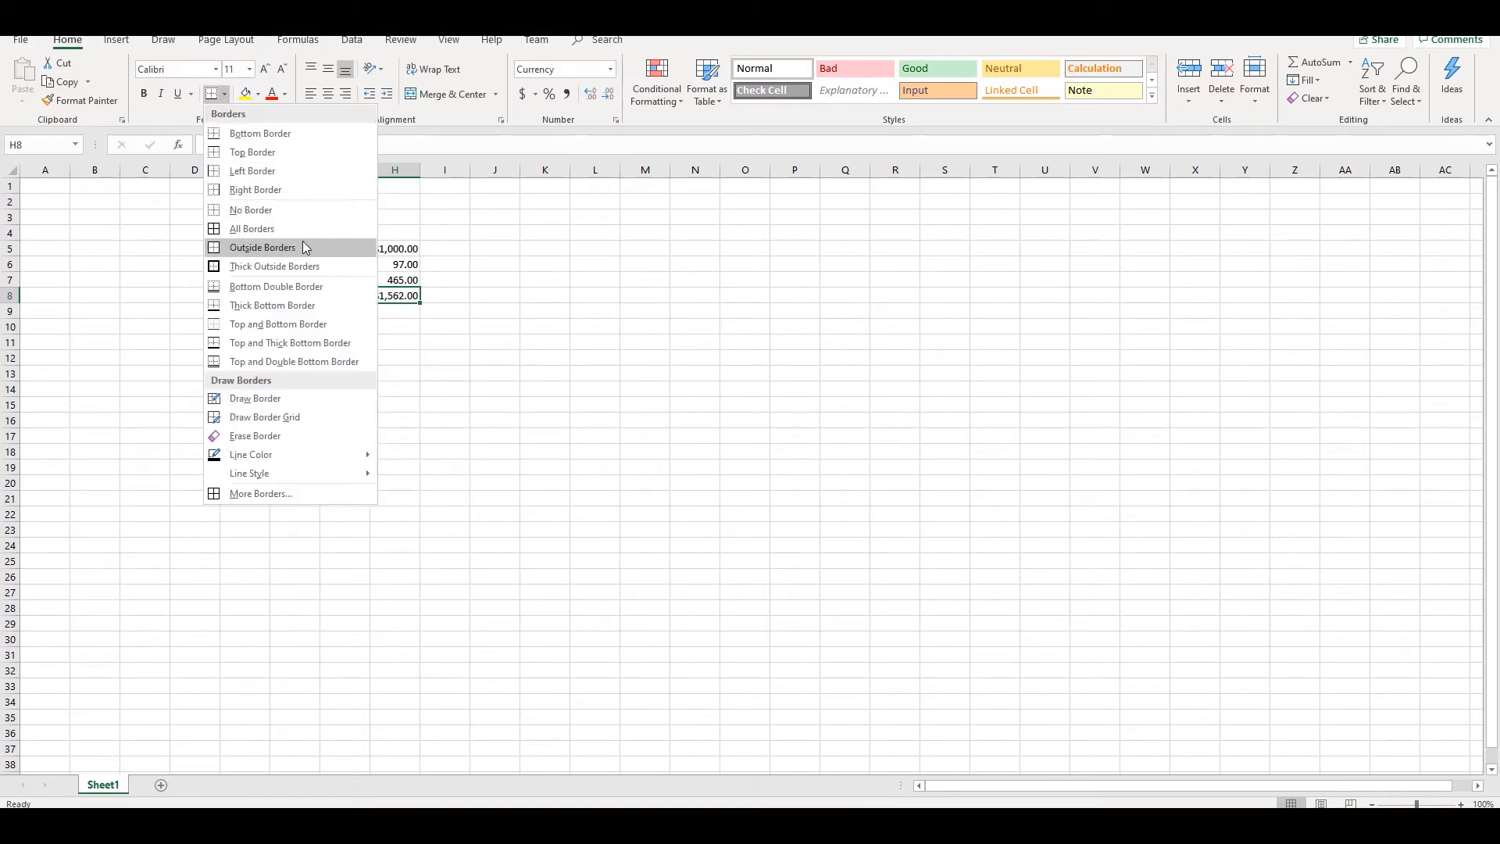
left_click(307, 362)
left_click(515, 373)
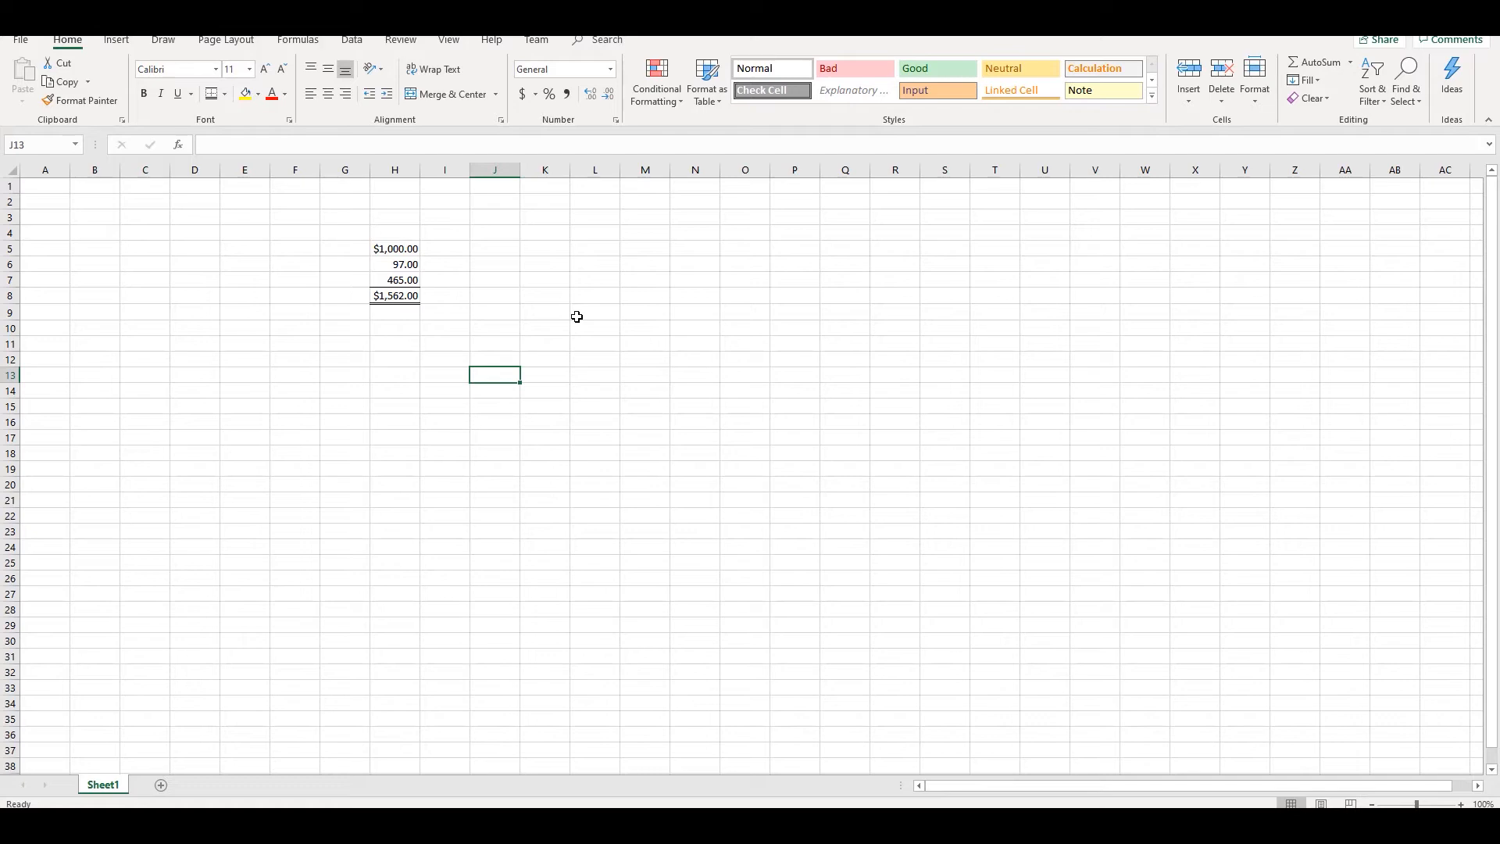
Step: Enter the text "Hello" in cell E7
scroll(261, 224, "down", 1)
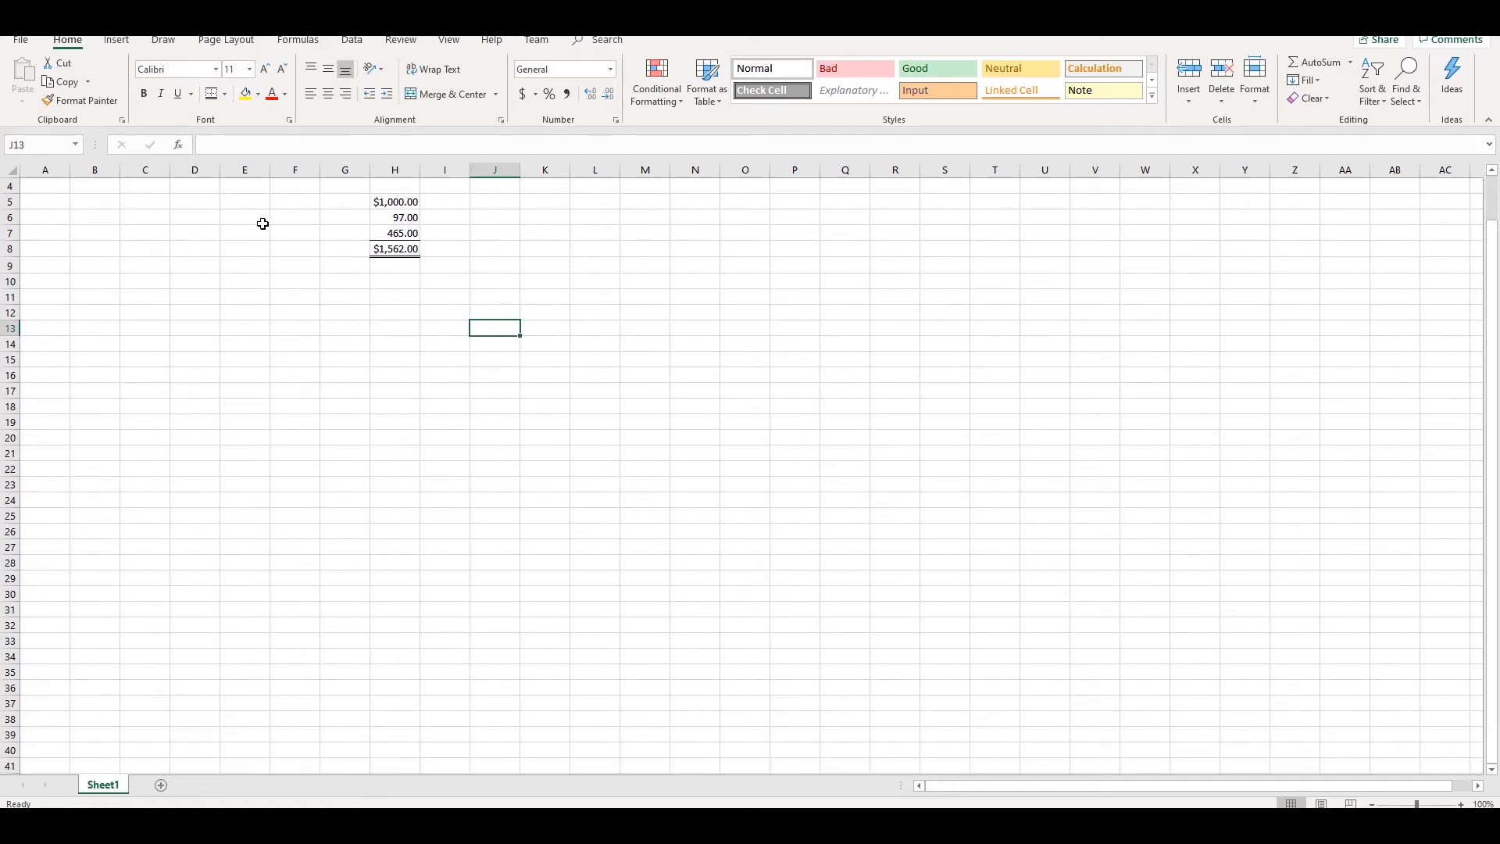
scroll(245, 278, "up", 1)
left_click(245, 278)
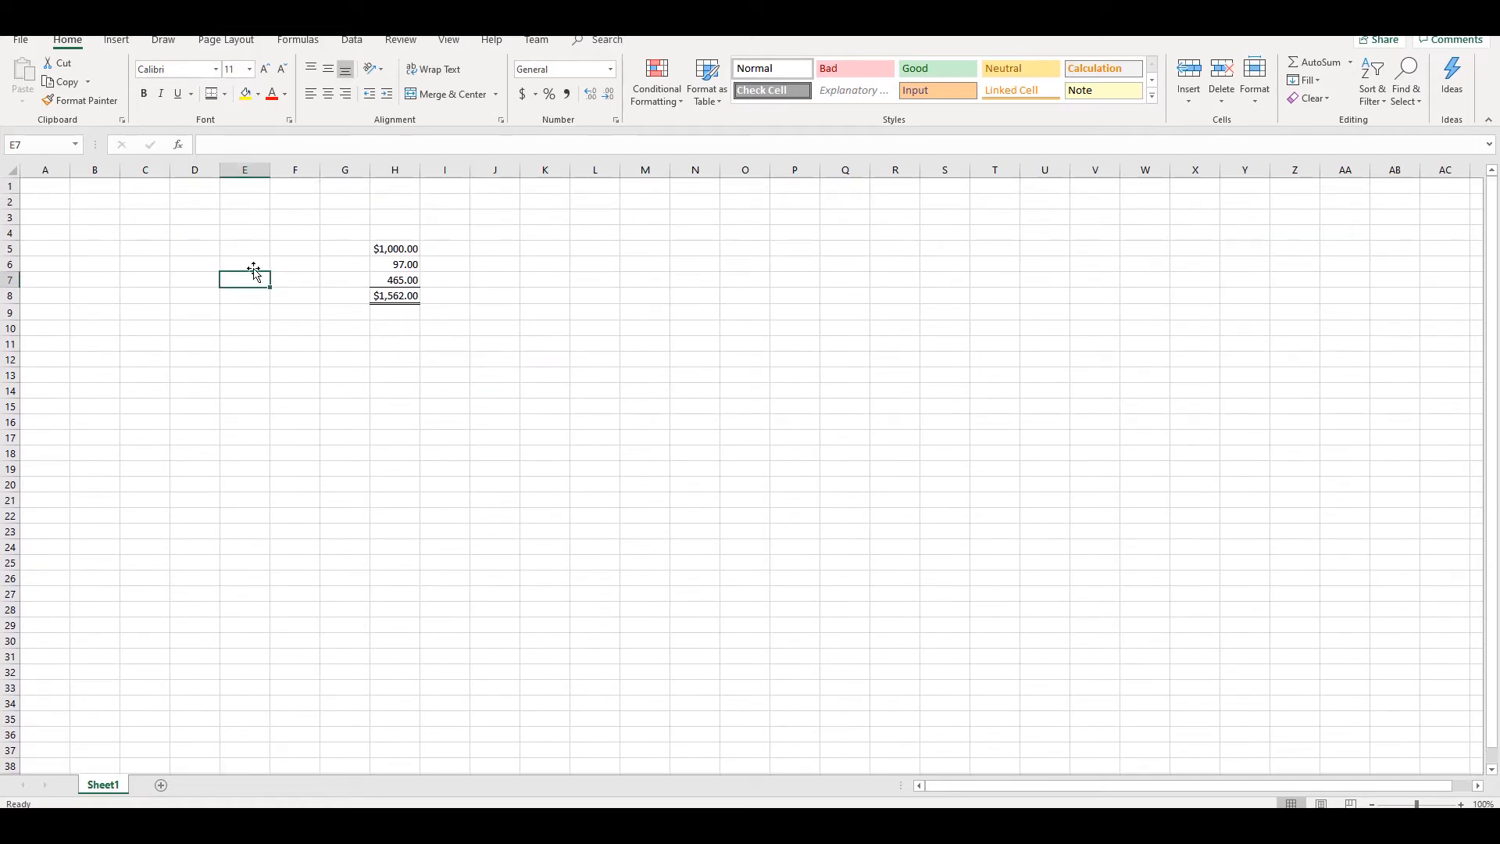
left_click(384, 75)
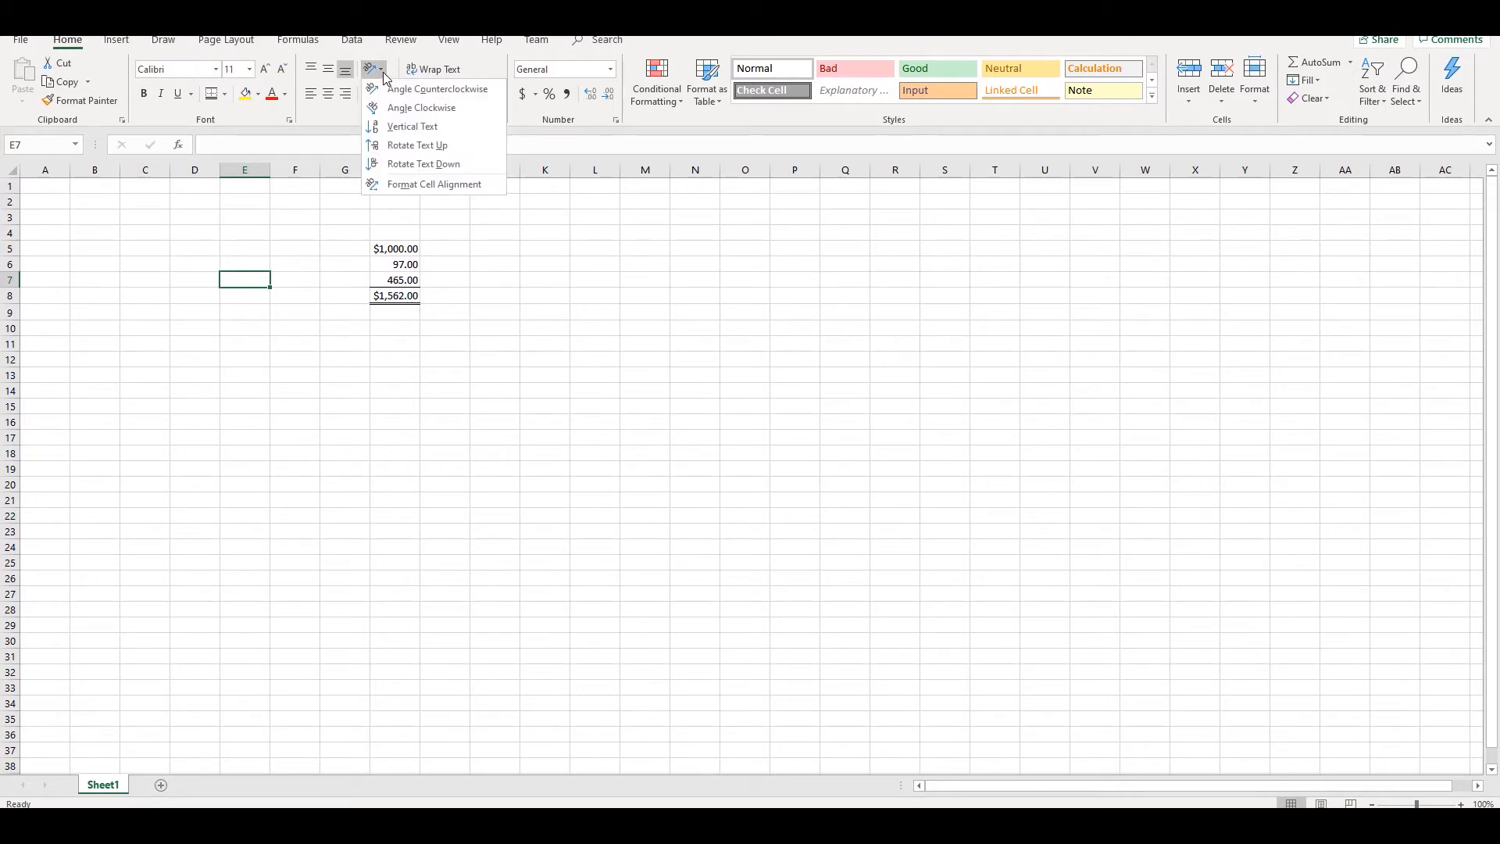
left_click(236, 277)
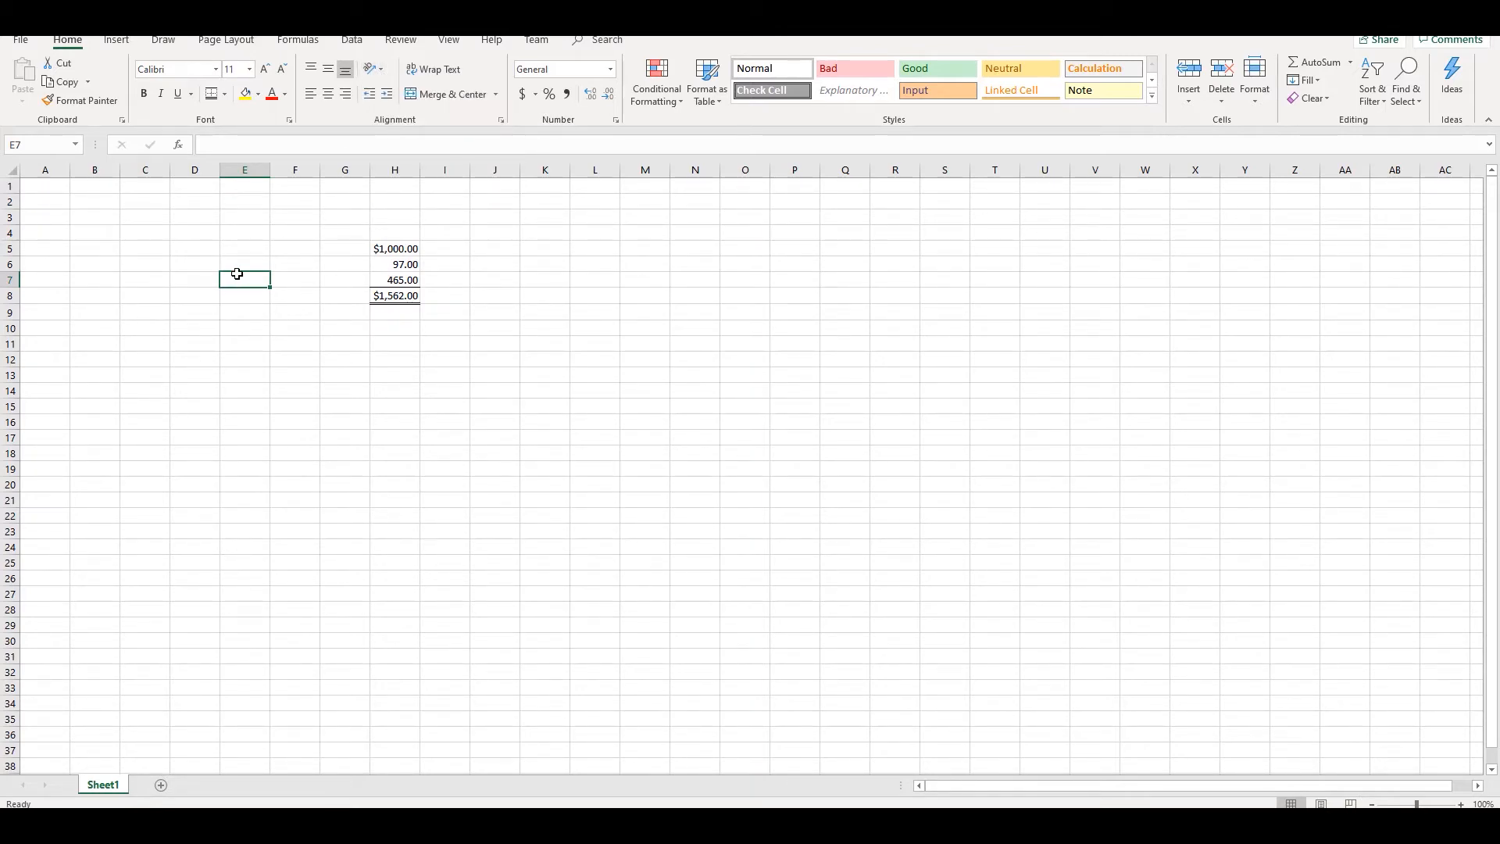
type("Hello")
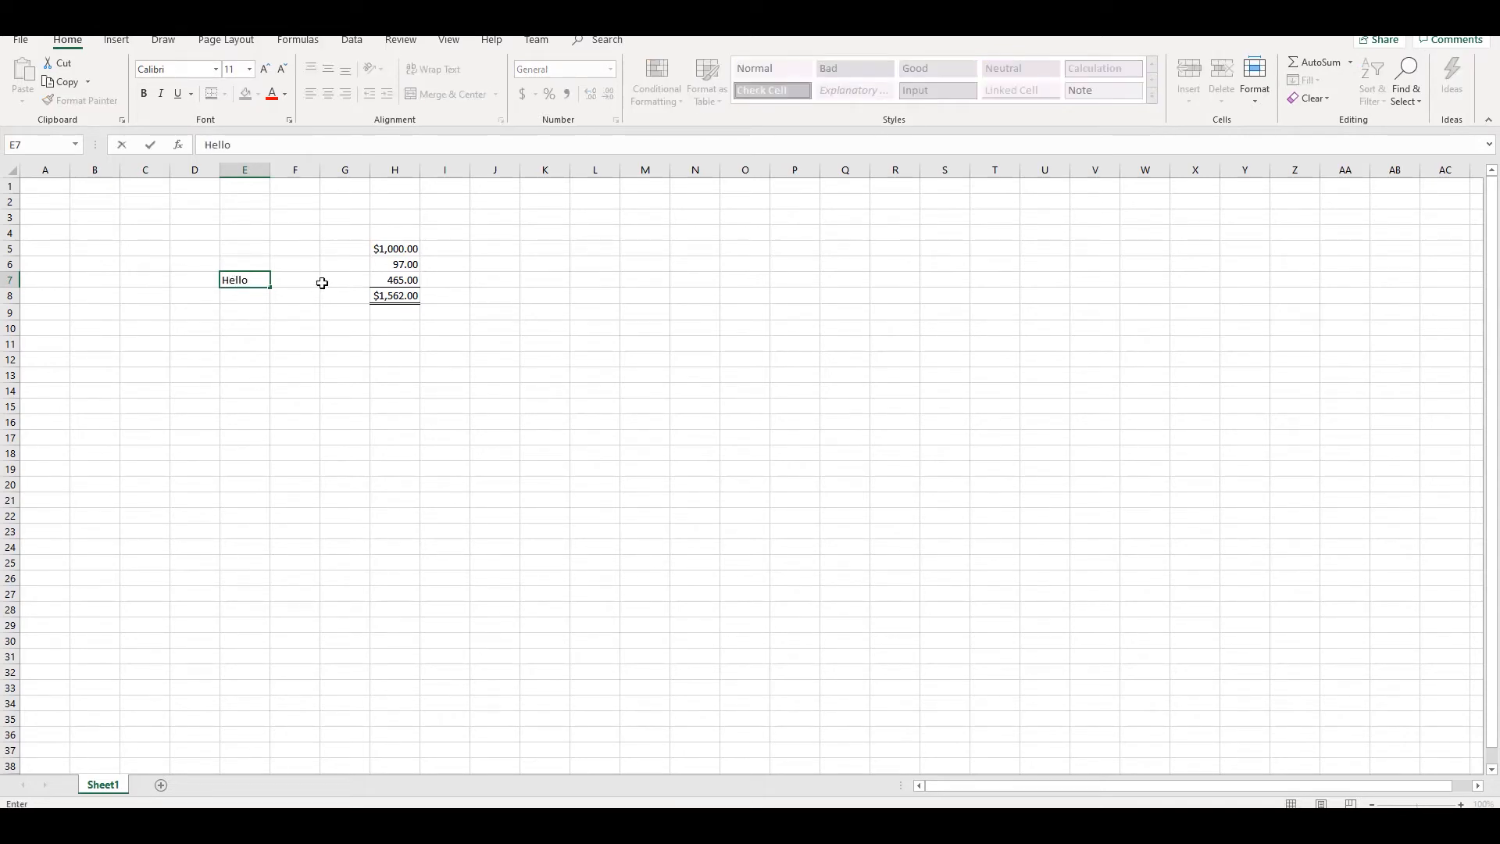
key("Return")
Step: Angle the "Hello" text in E7 clockwise, and change its orientation to Rotate Text Down
left_click(242, 283)
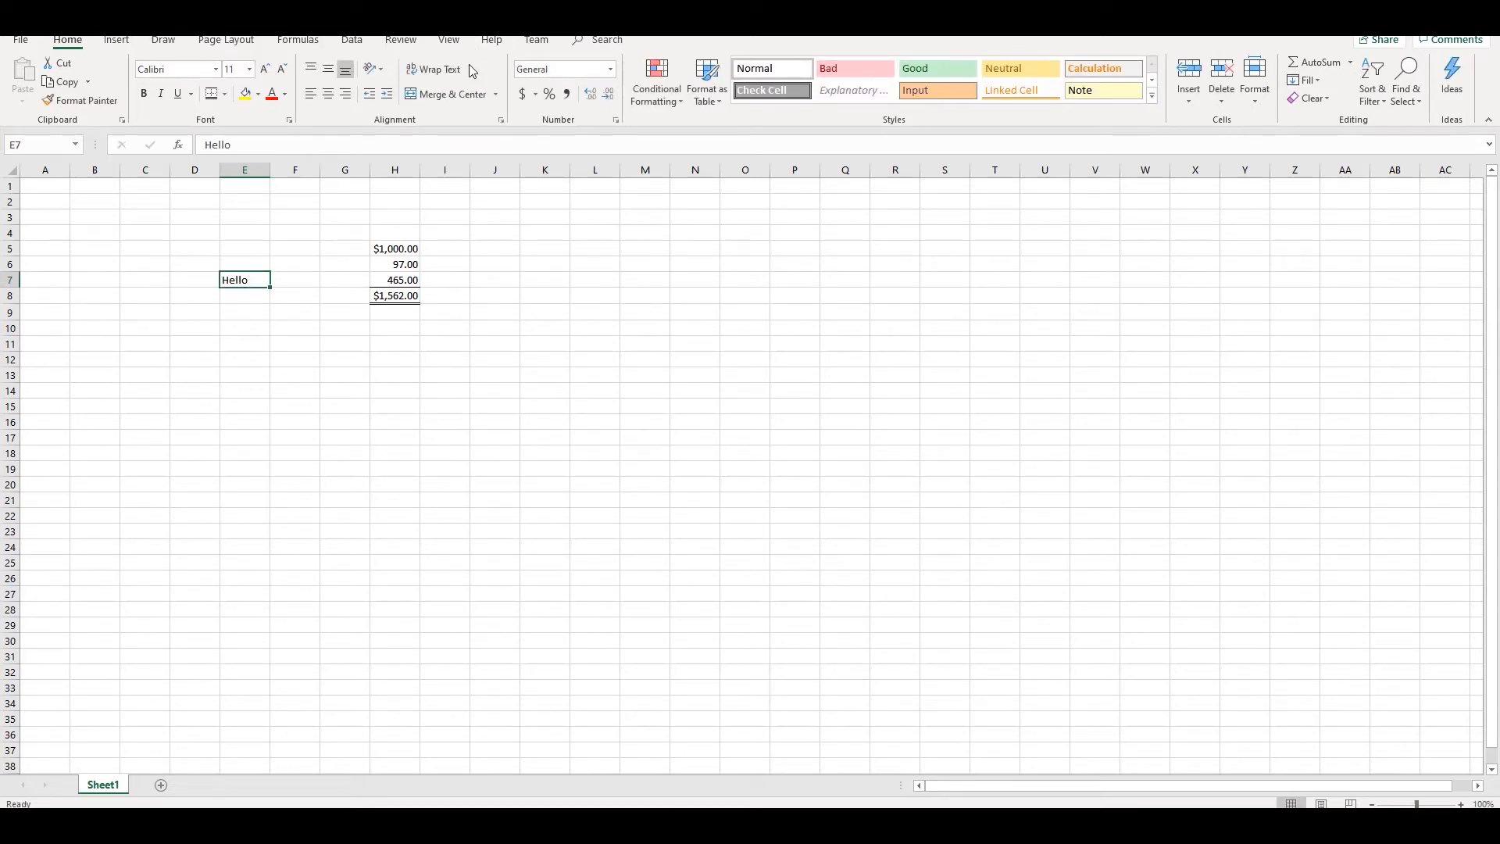
left_click(390, 74)
left_click(398, 108)
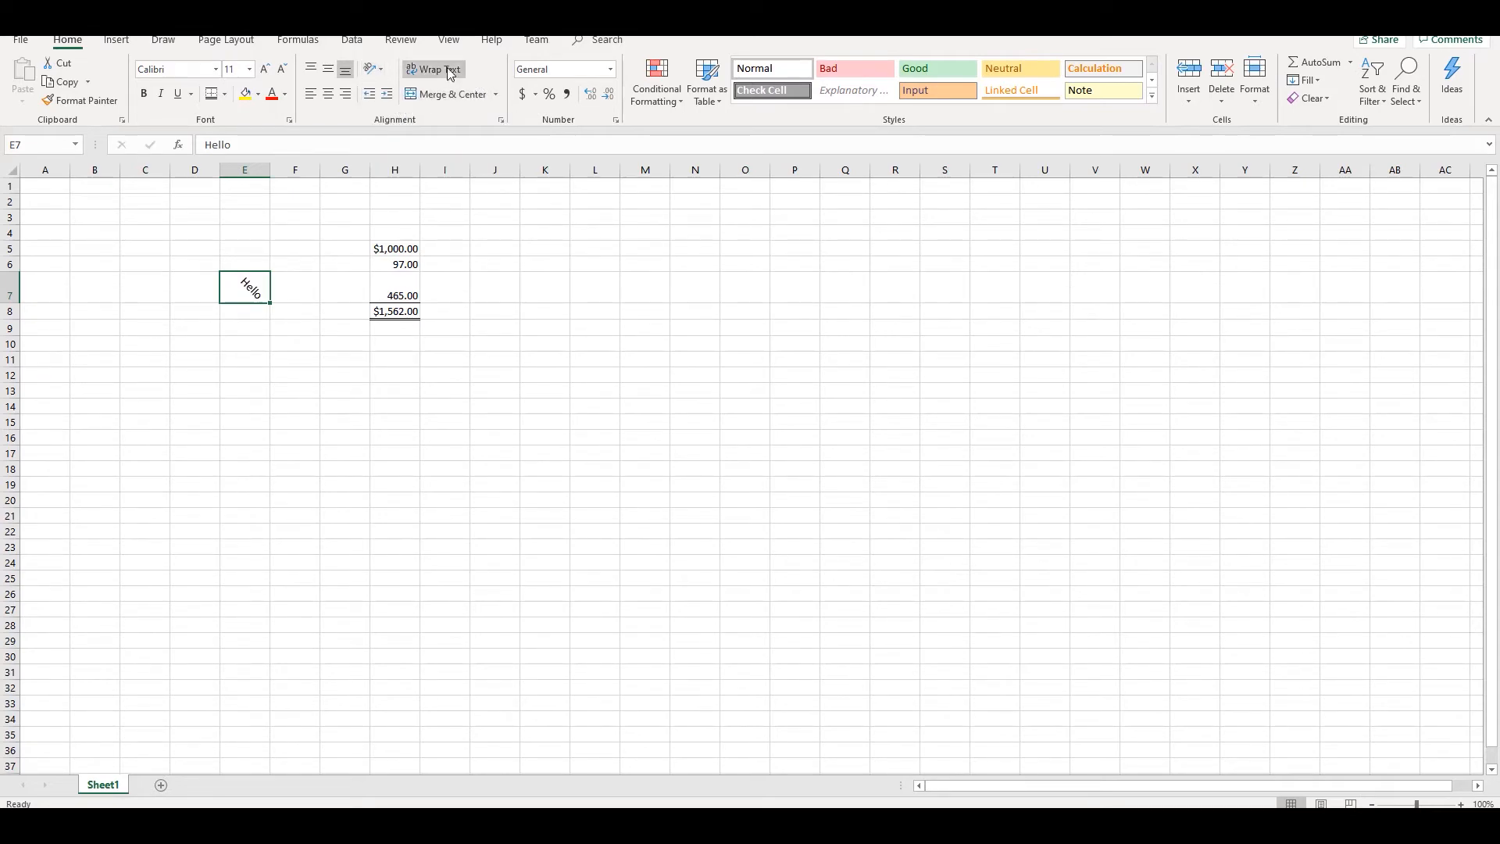
left_click(379, 72)
left_click(402, 160)
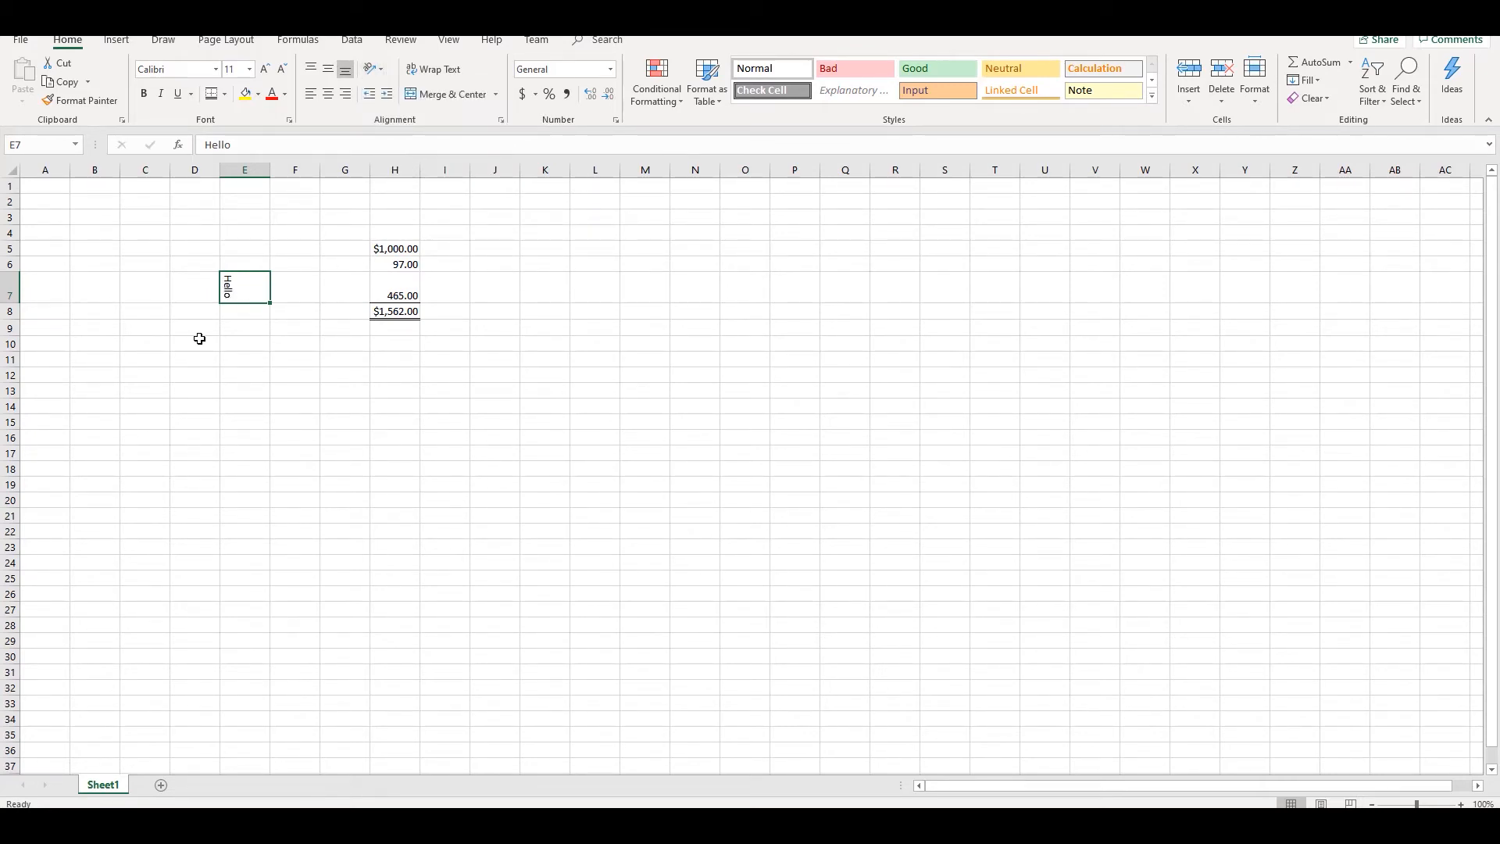
left_click(186, 71)
left_click(91, 102)
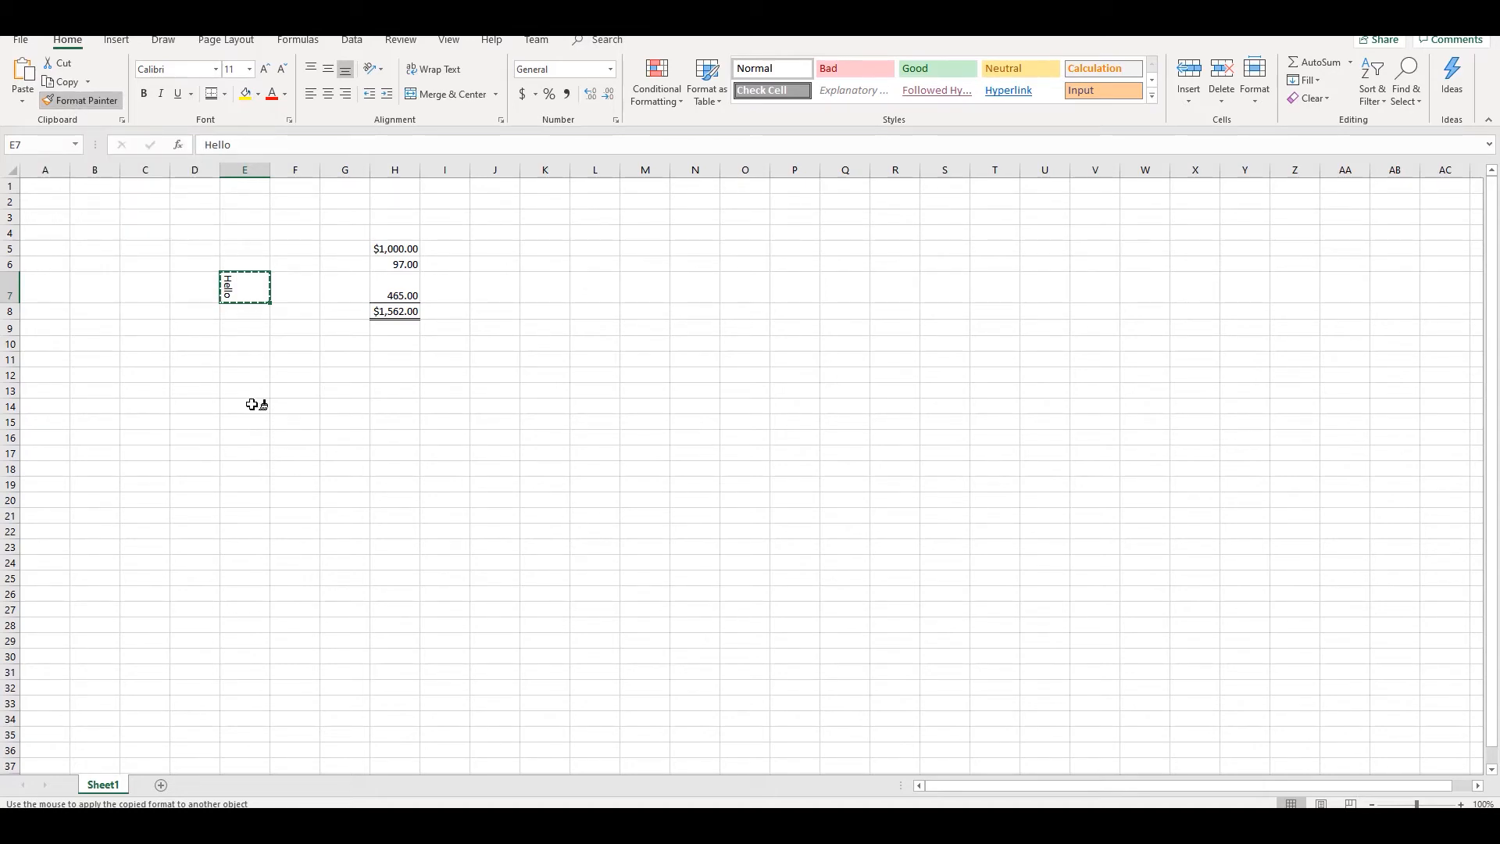
left_click(95, 97)
left_click(291, 434)
Step: Enter "How", "are" and "you" in cells E14 through E16
left_click(230, 411)
type("How")
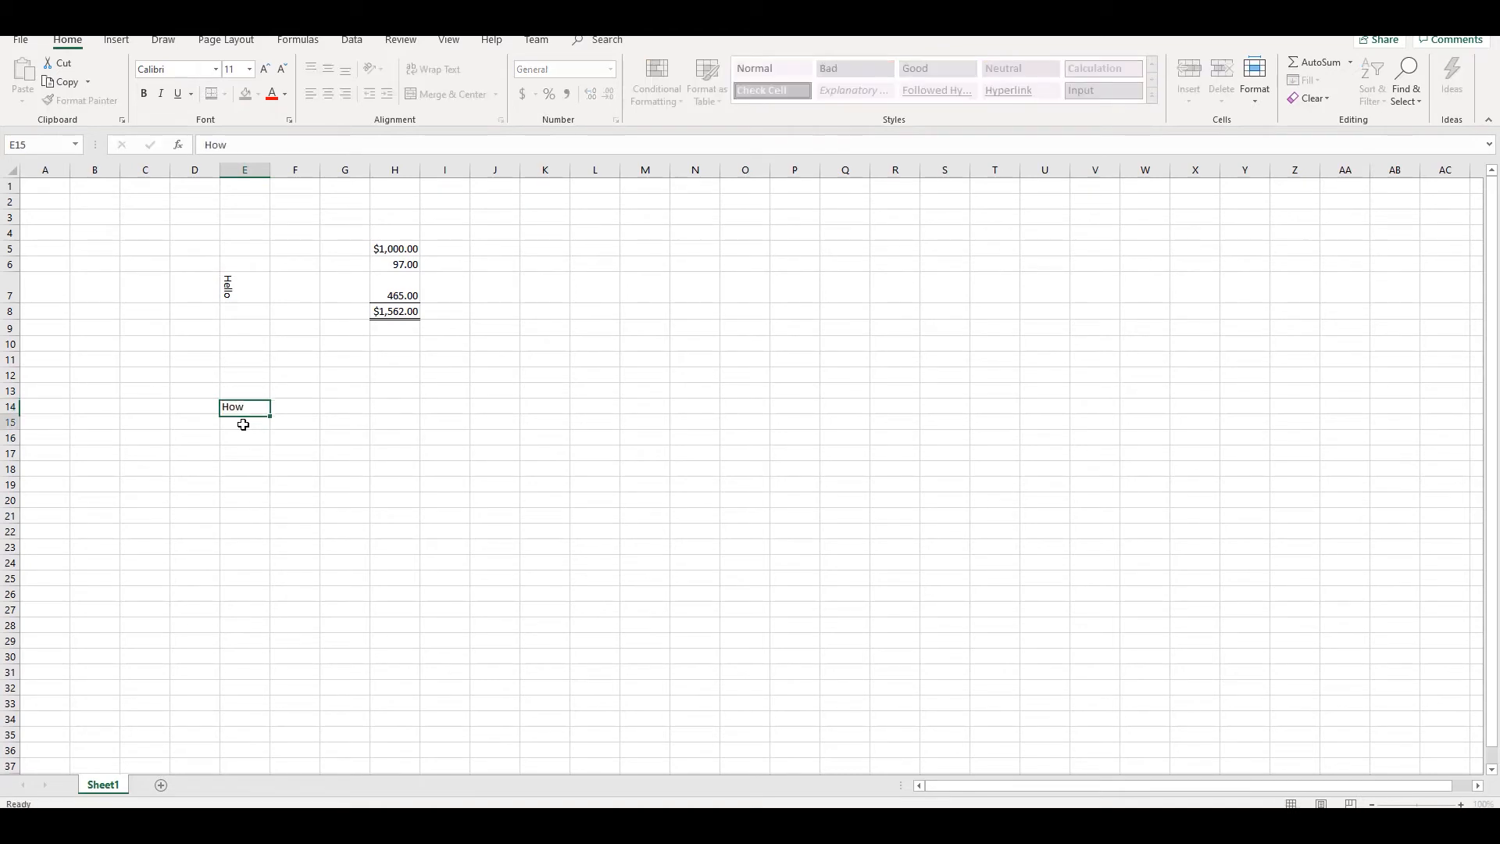
key("Return")
type("are")
key("Return")
type("you")
key("Return")
Step: Copy the formatting of the "Hello" cell E7 to cell E14 with Format Painter
left_click(258, 289)
left_click(88, 102)
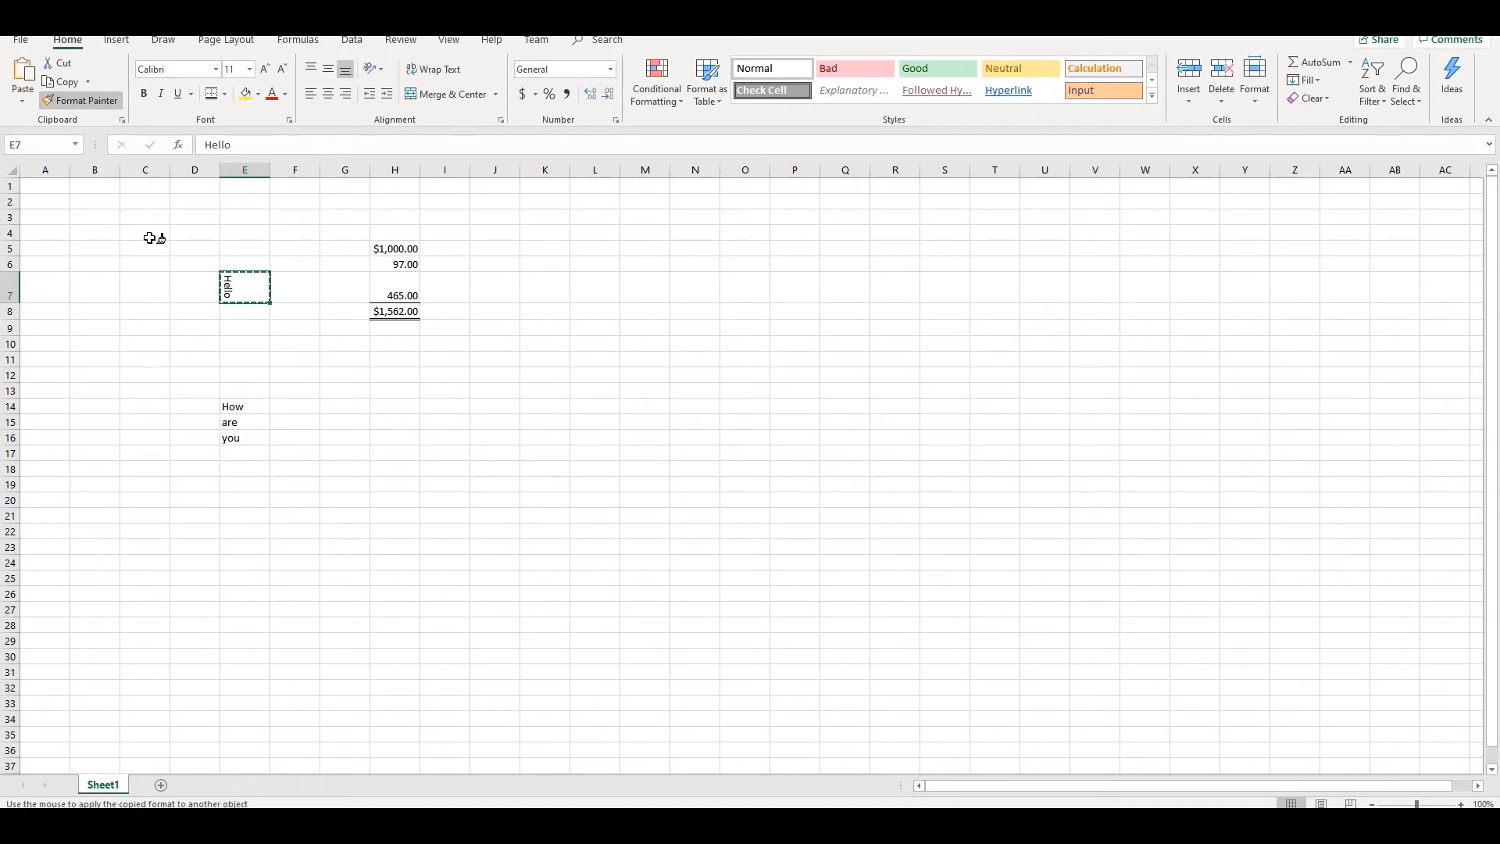
left_click(233, 405)
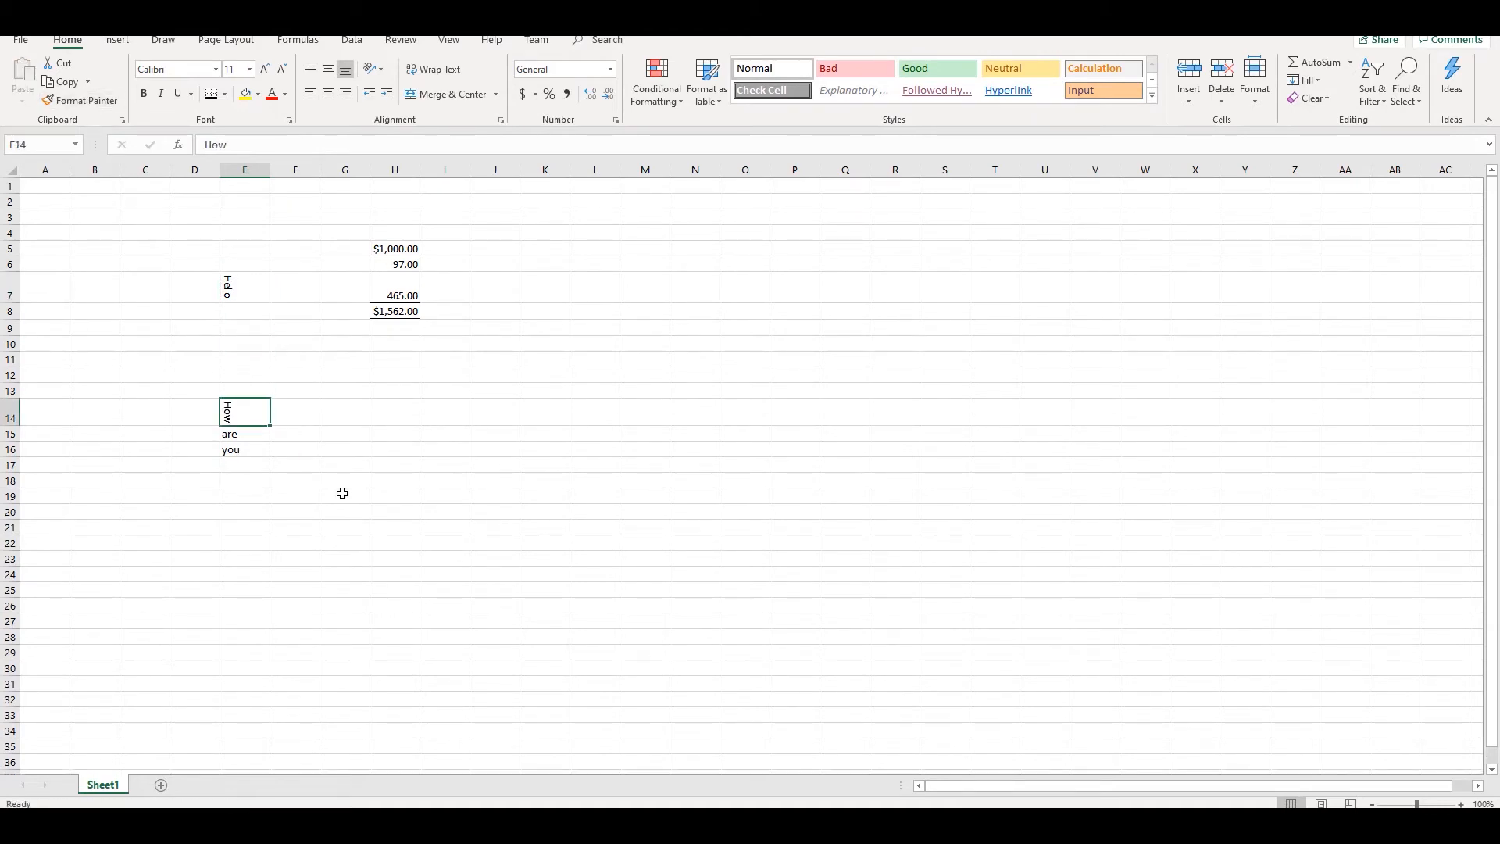
Step: Apply E7's formatting to both E15 and E16 with Format Painter kept active, and turn the painter off
left_click(248, 298)
left_click(82, 101)
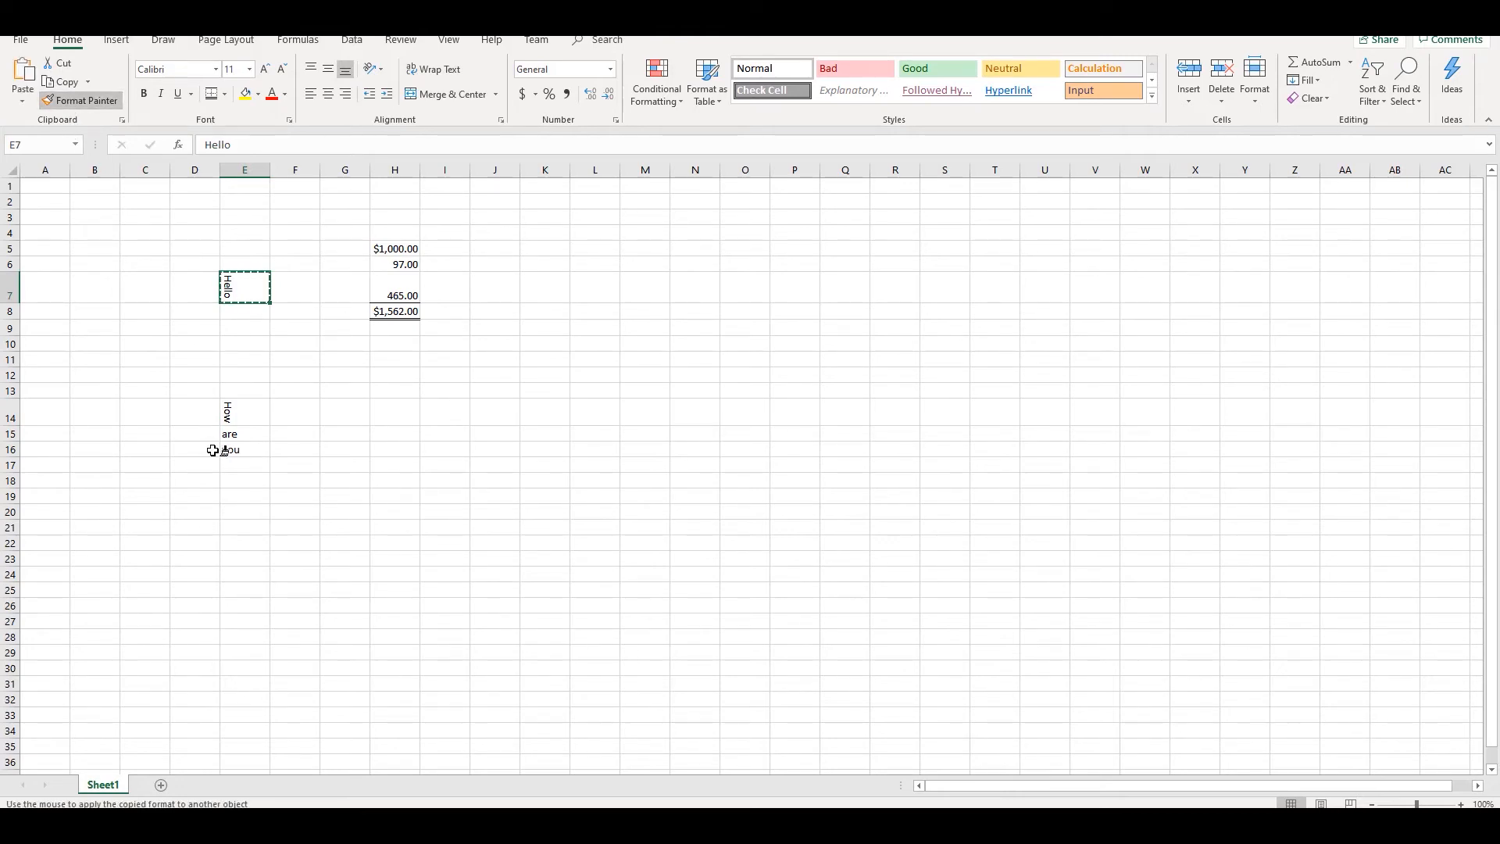
left_click(240, 434)
left_click(244, 457)
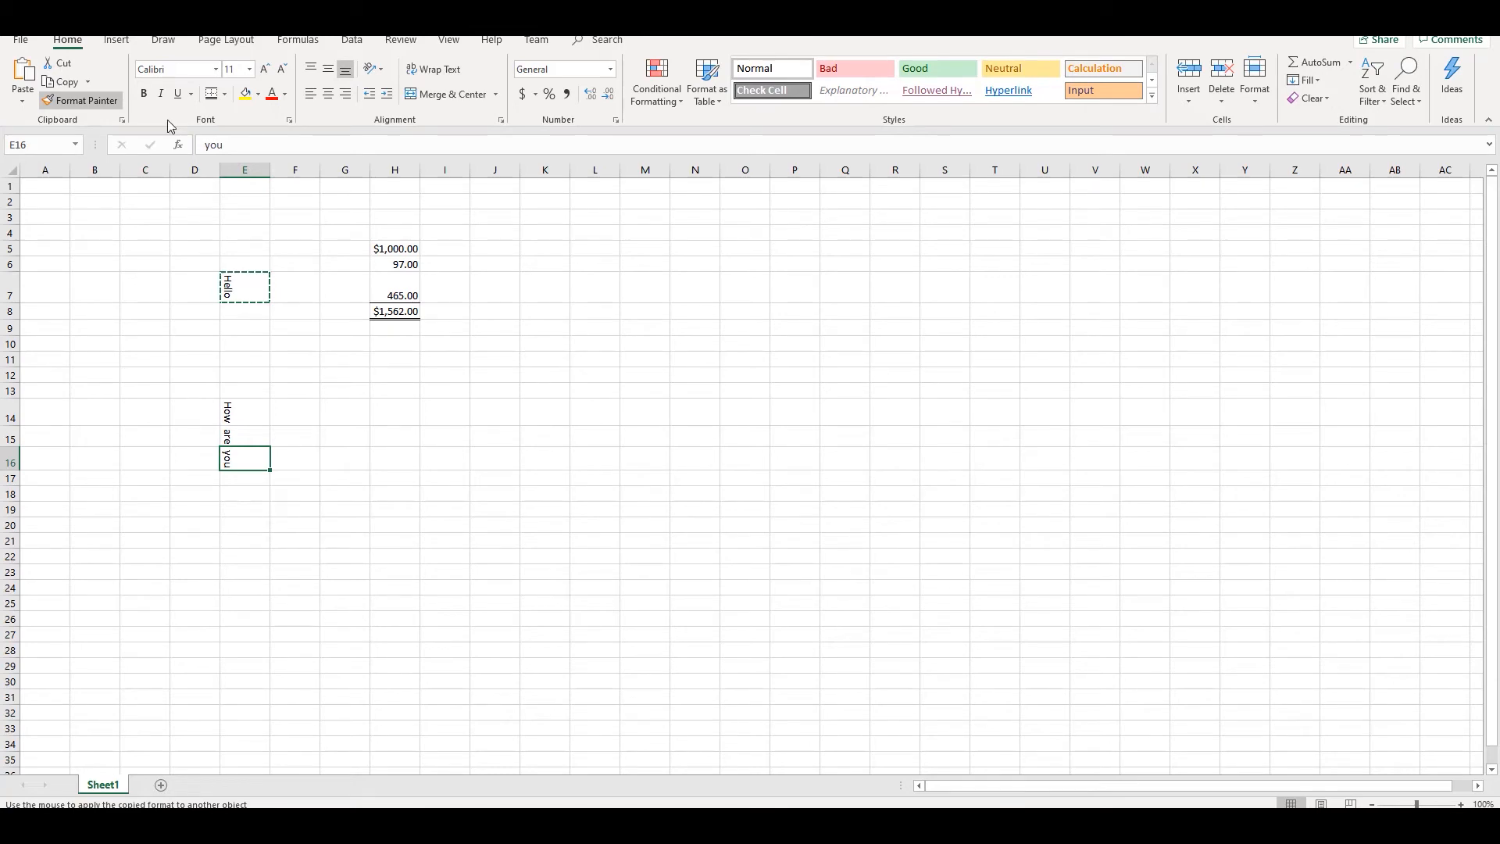
left_click(96, 100)
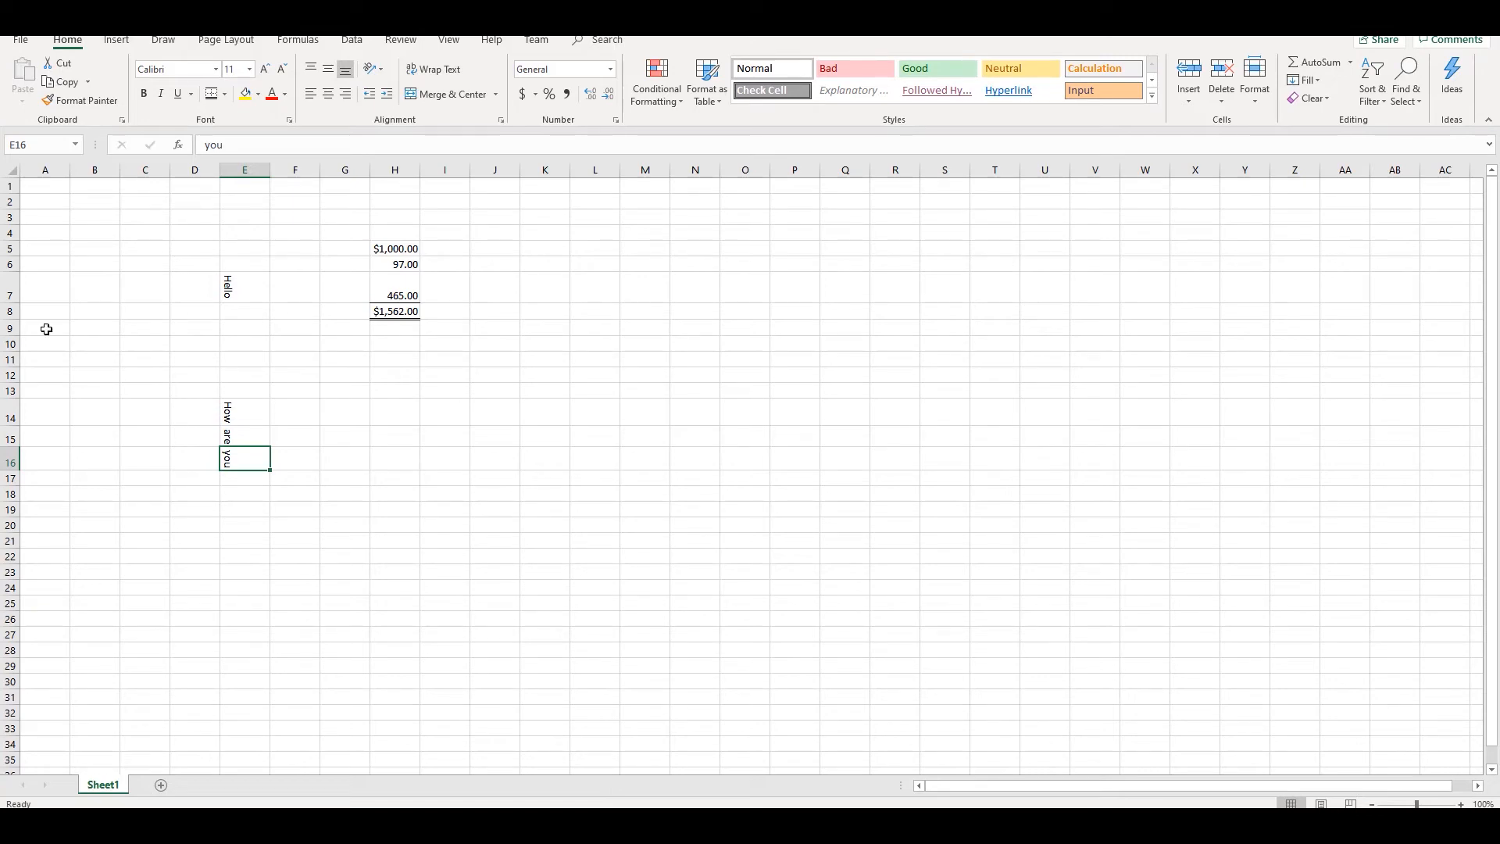
Step: Examine the available cell styles by previewing them on the total in H8, and look over the Clear options
left_click(408, 313)
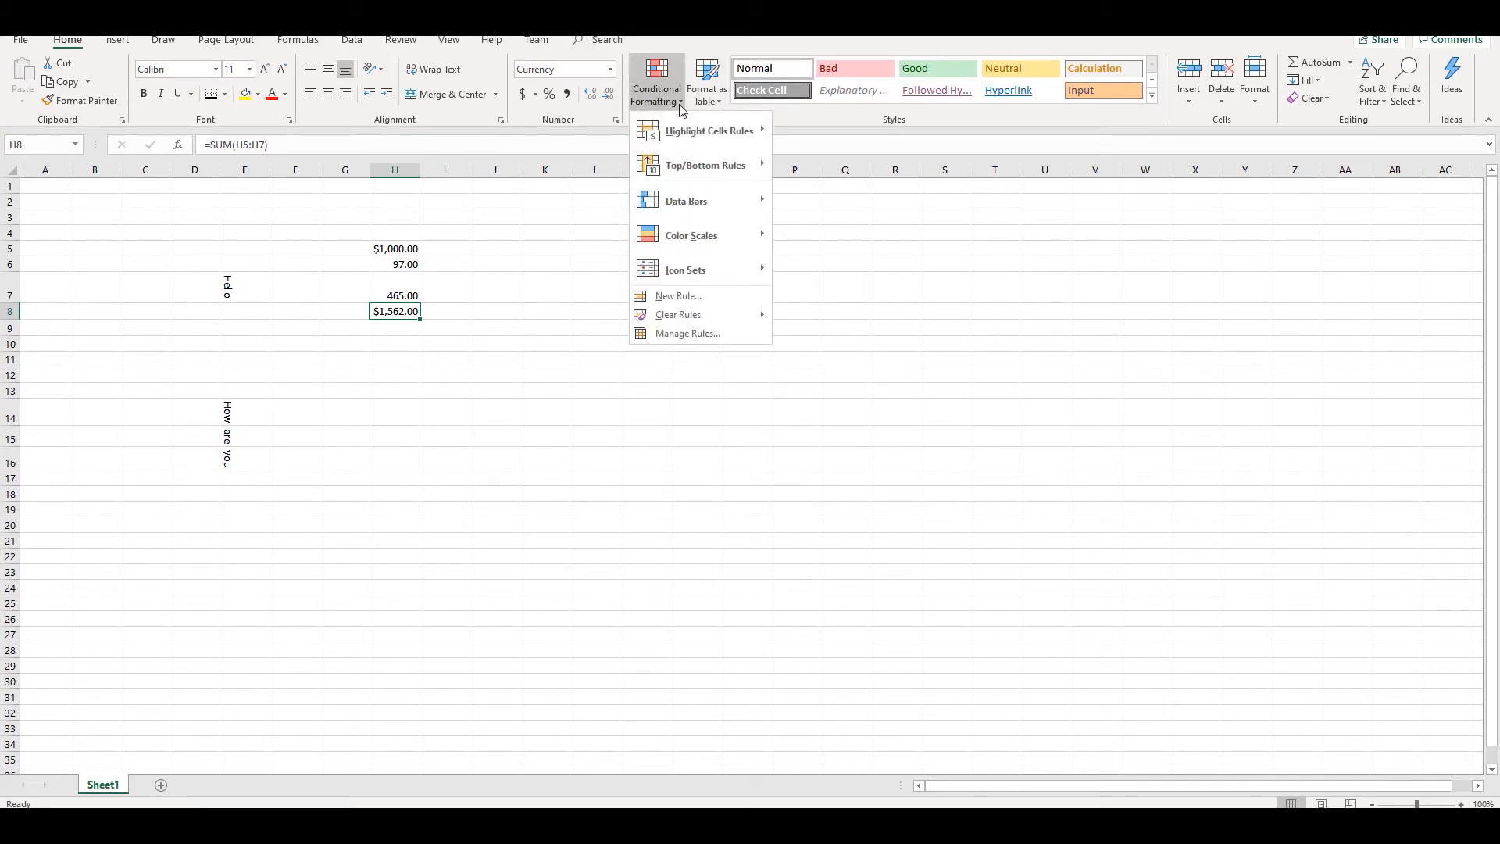
left_click(1152, 79)
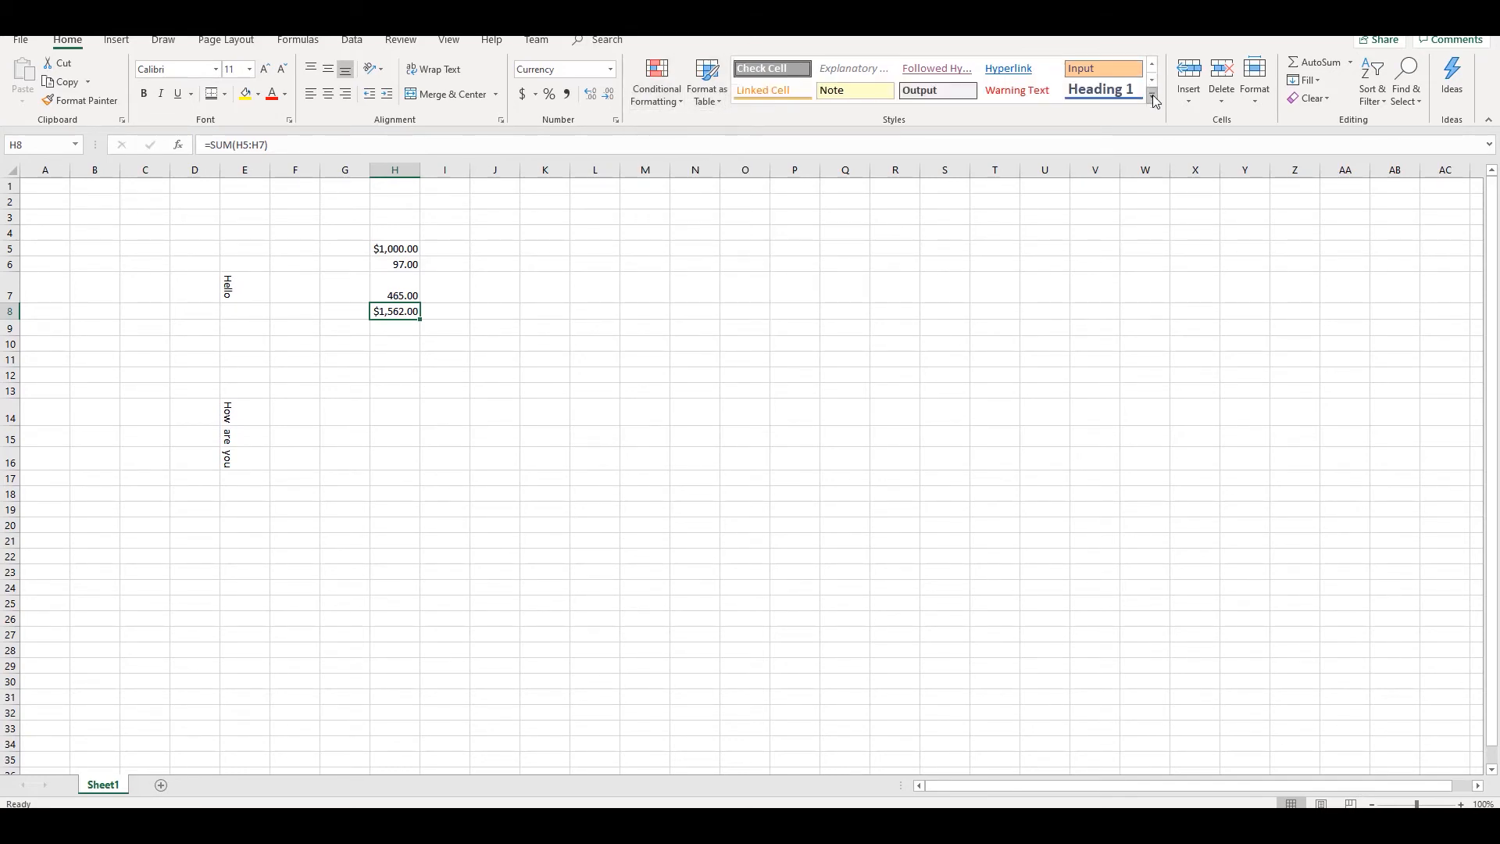
left_click(1153, 96)
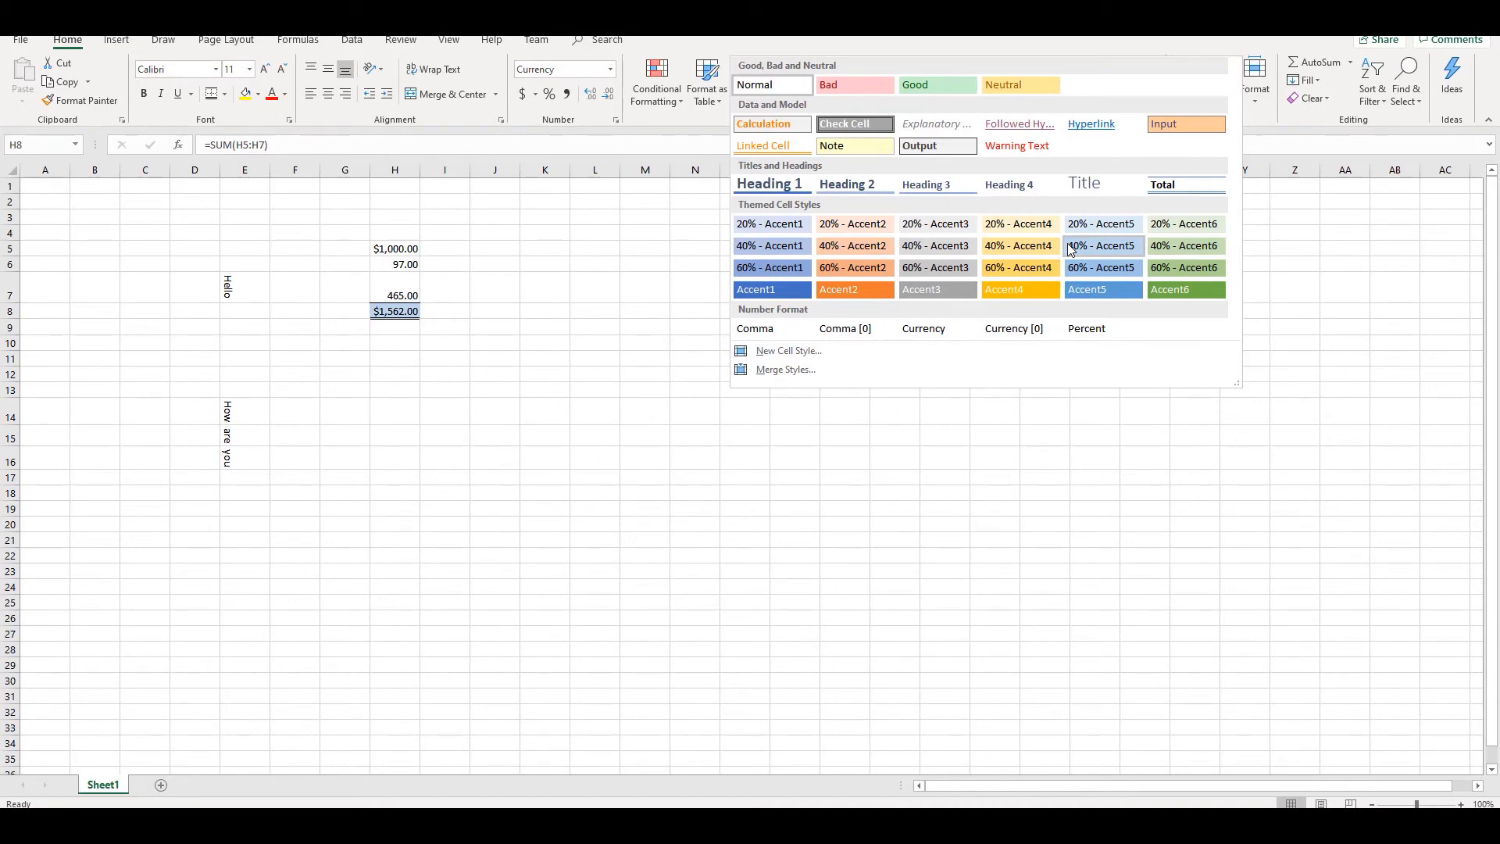
left_click(414, 269)
left_click(408, 264)
left_click(406, 311)
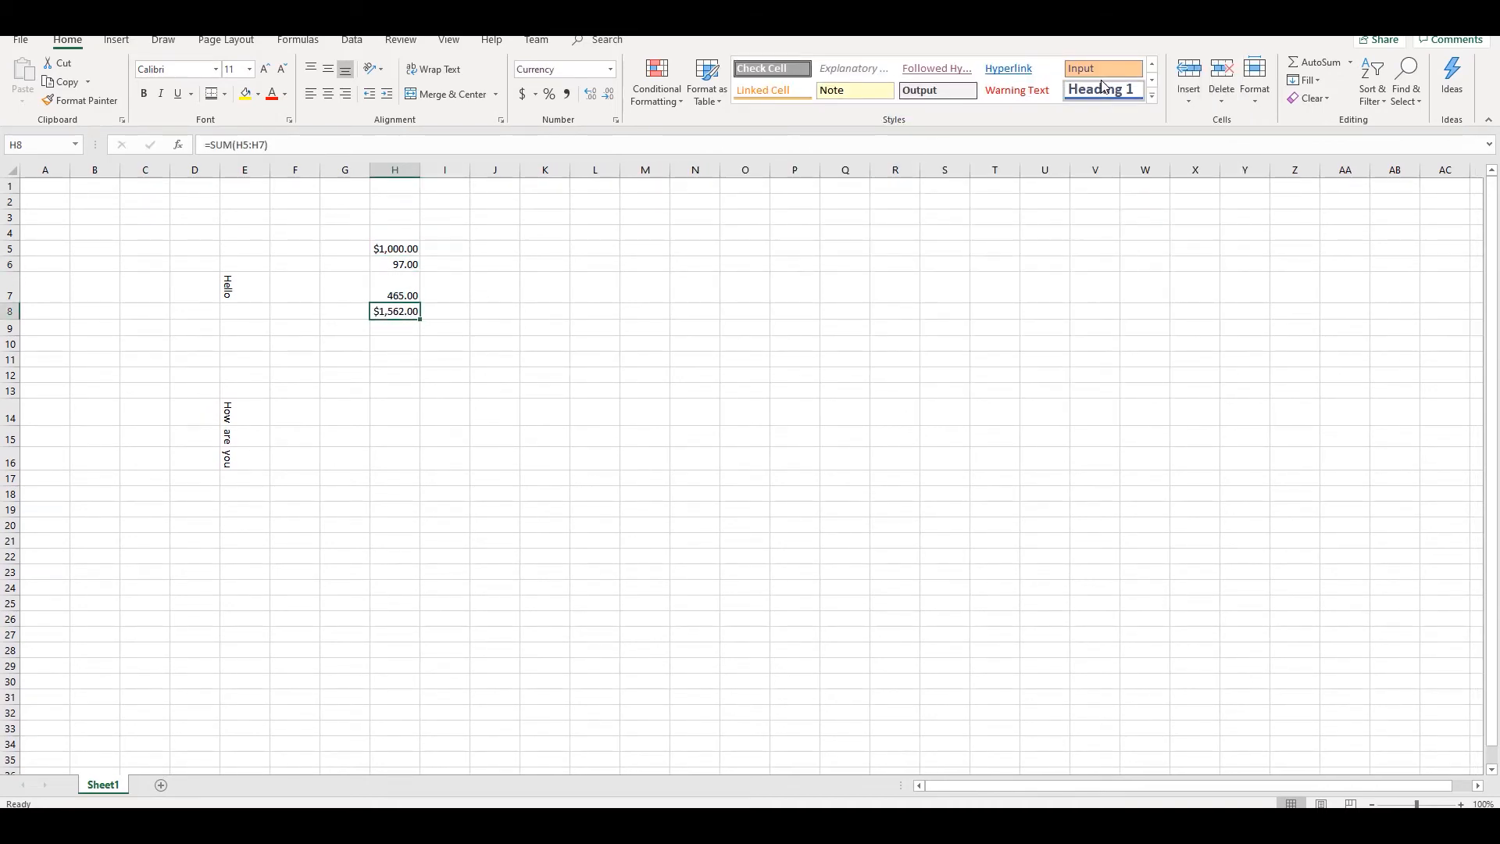
left_click(1153, 95)
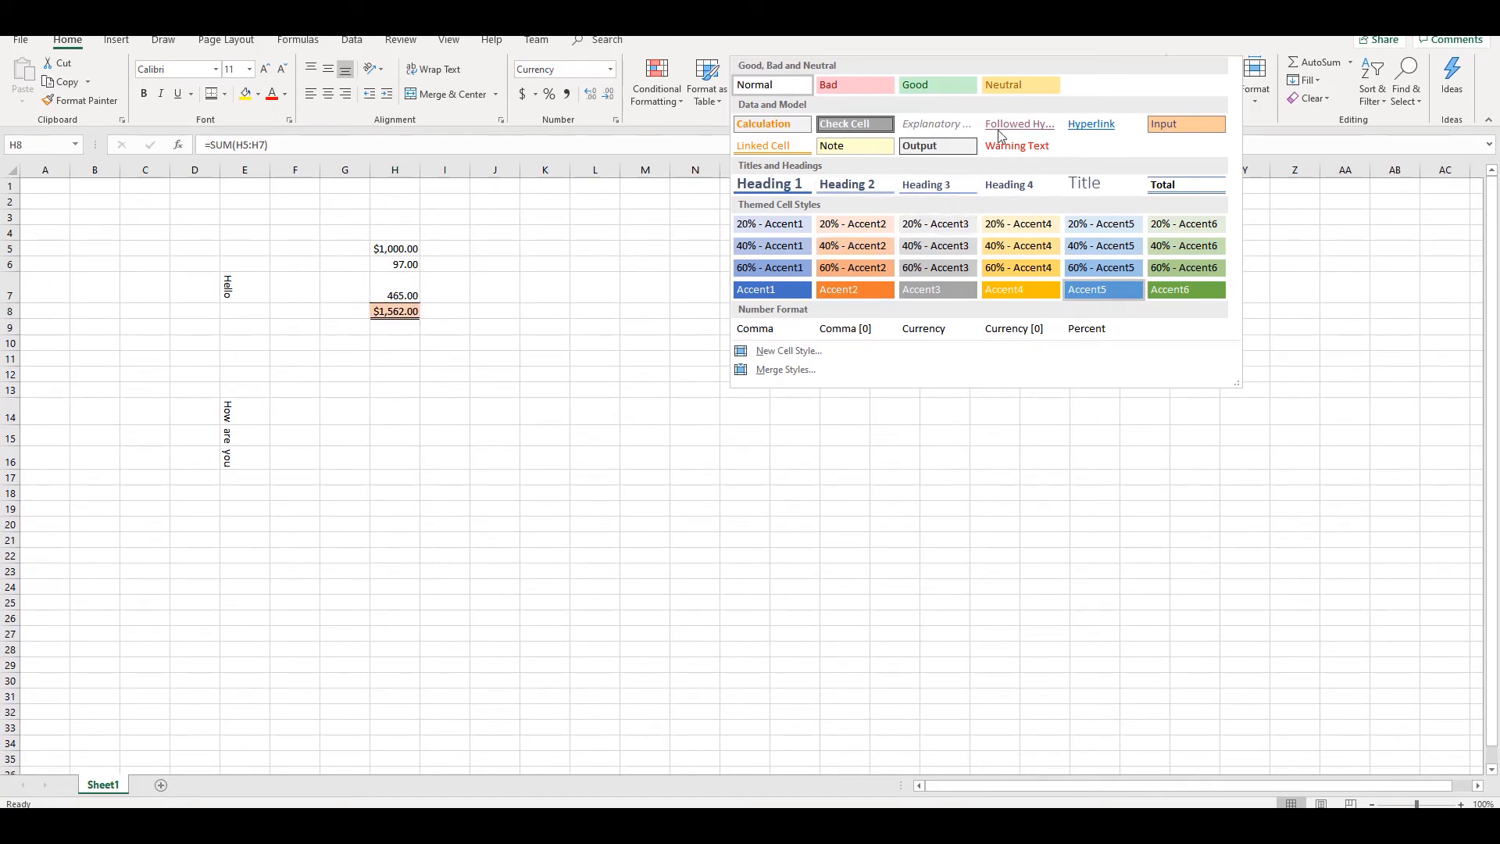
left_click(950, 36)
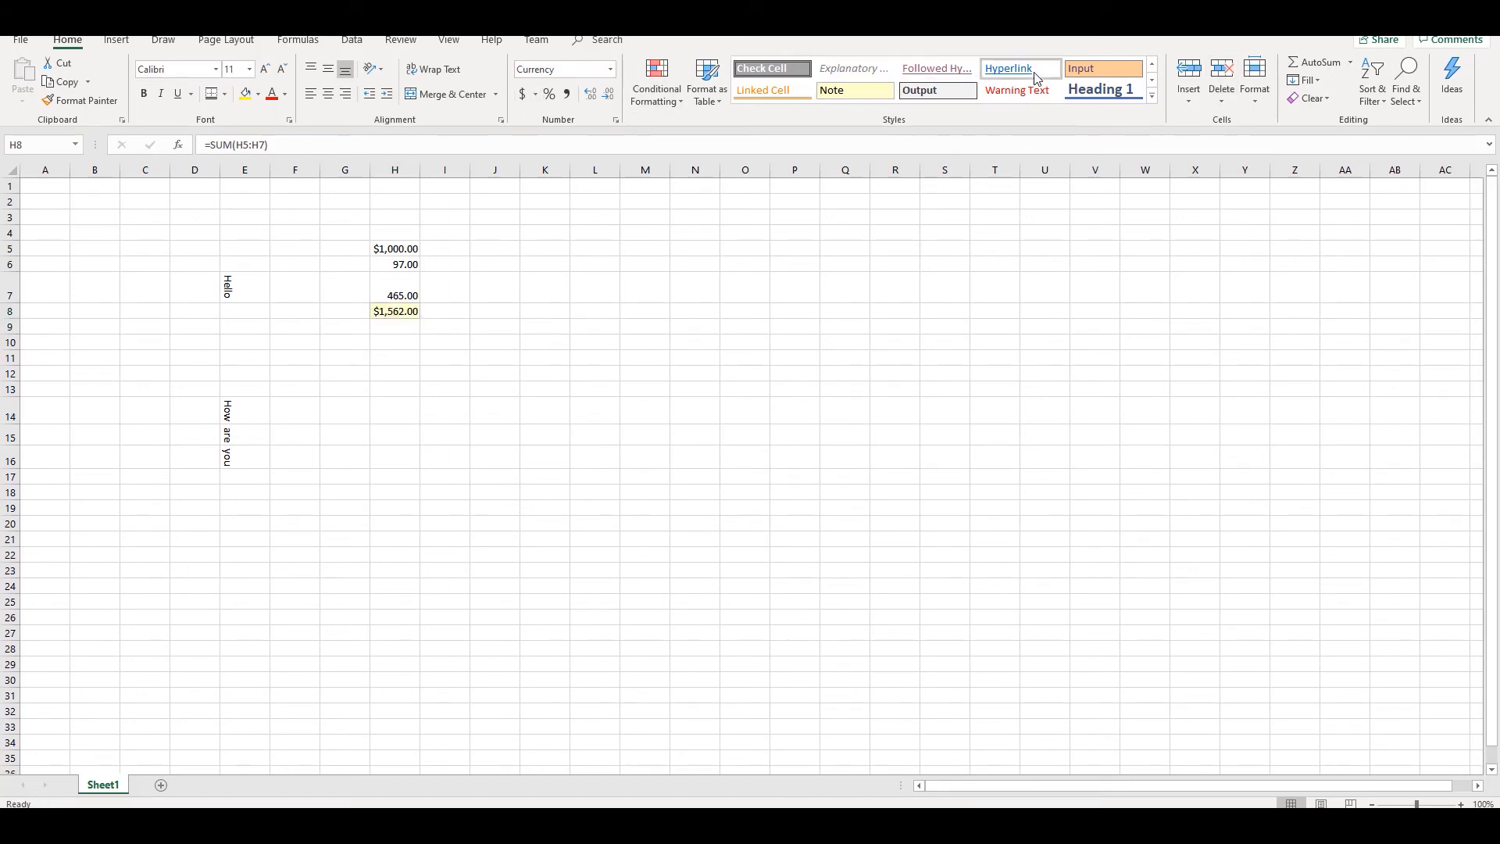
left_click(793, 97)
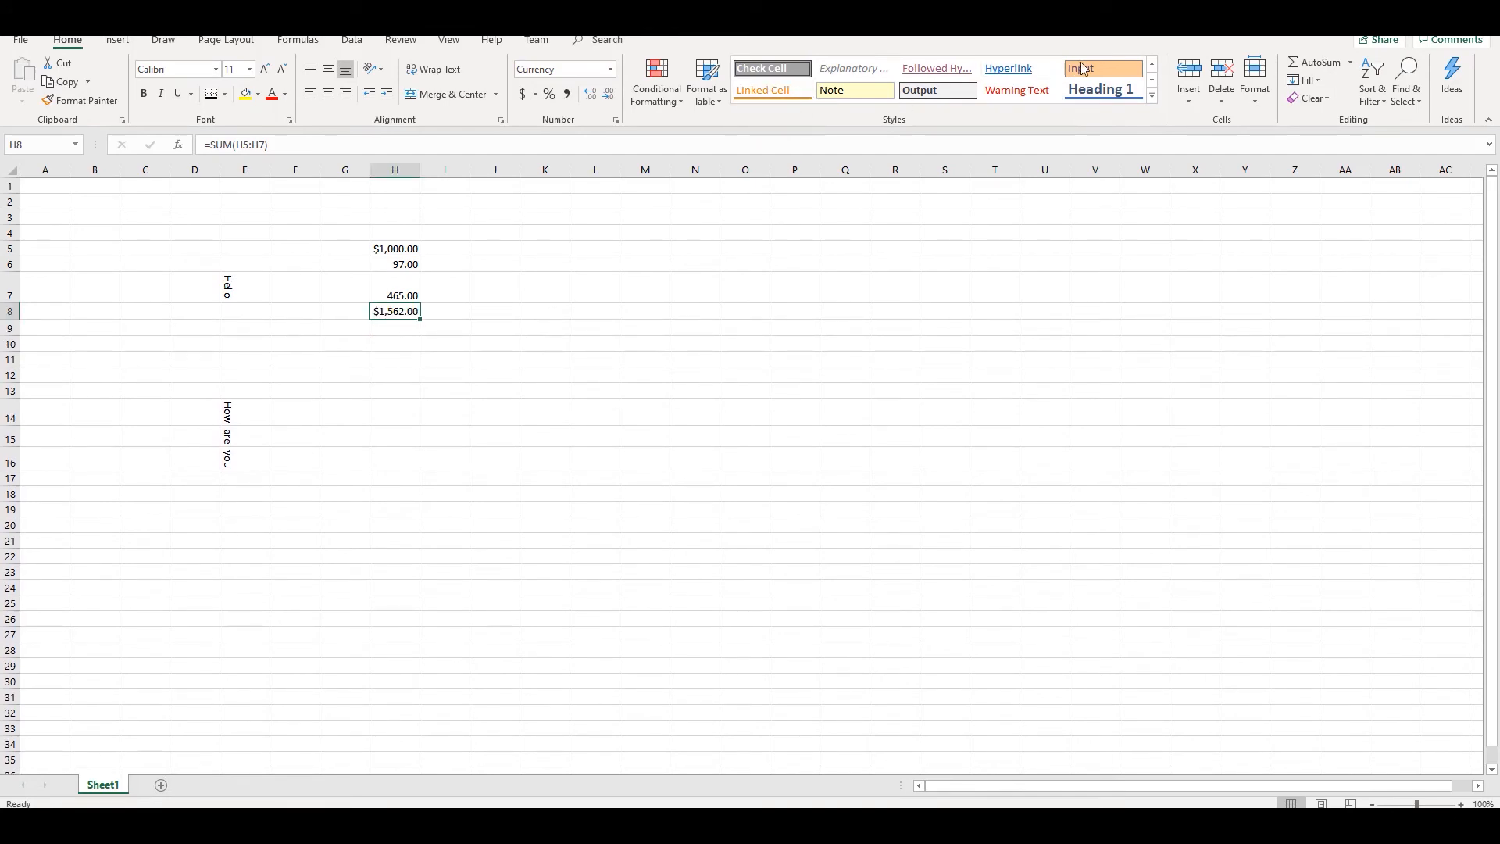
left_click(1152, 95)
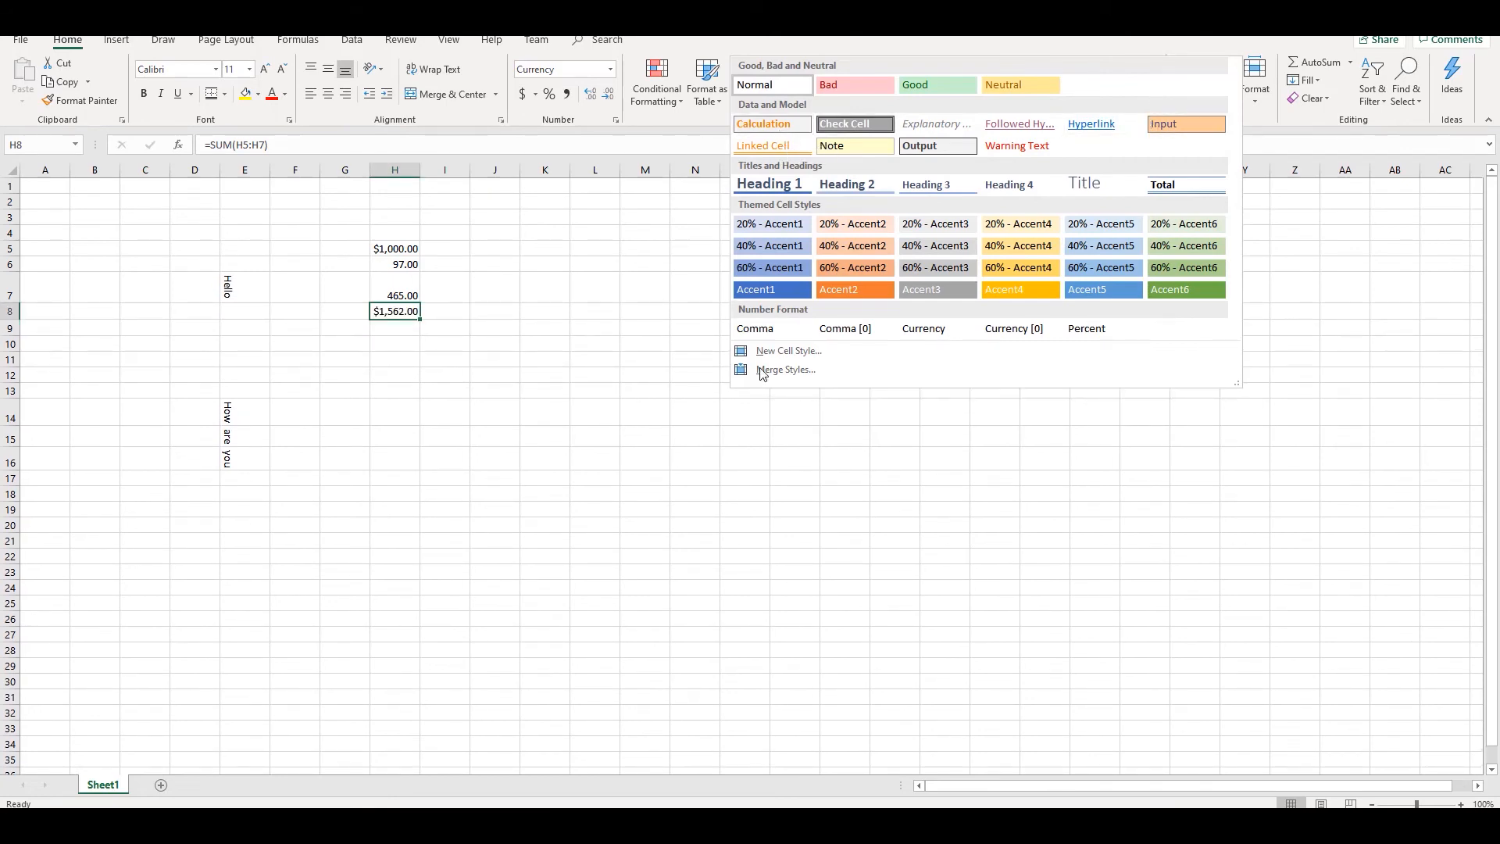
left_click(1248, 526)
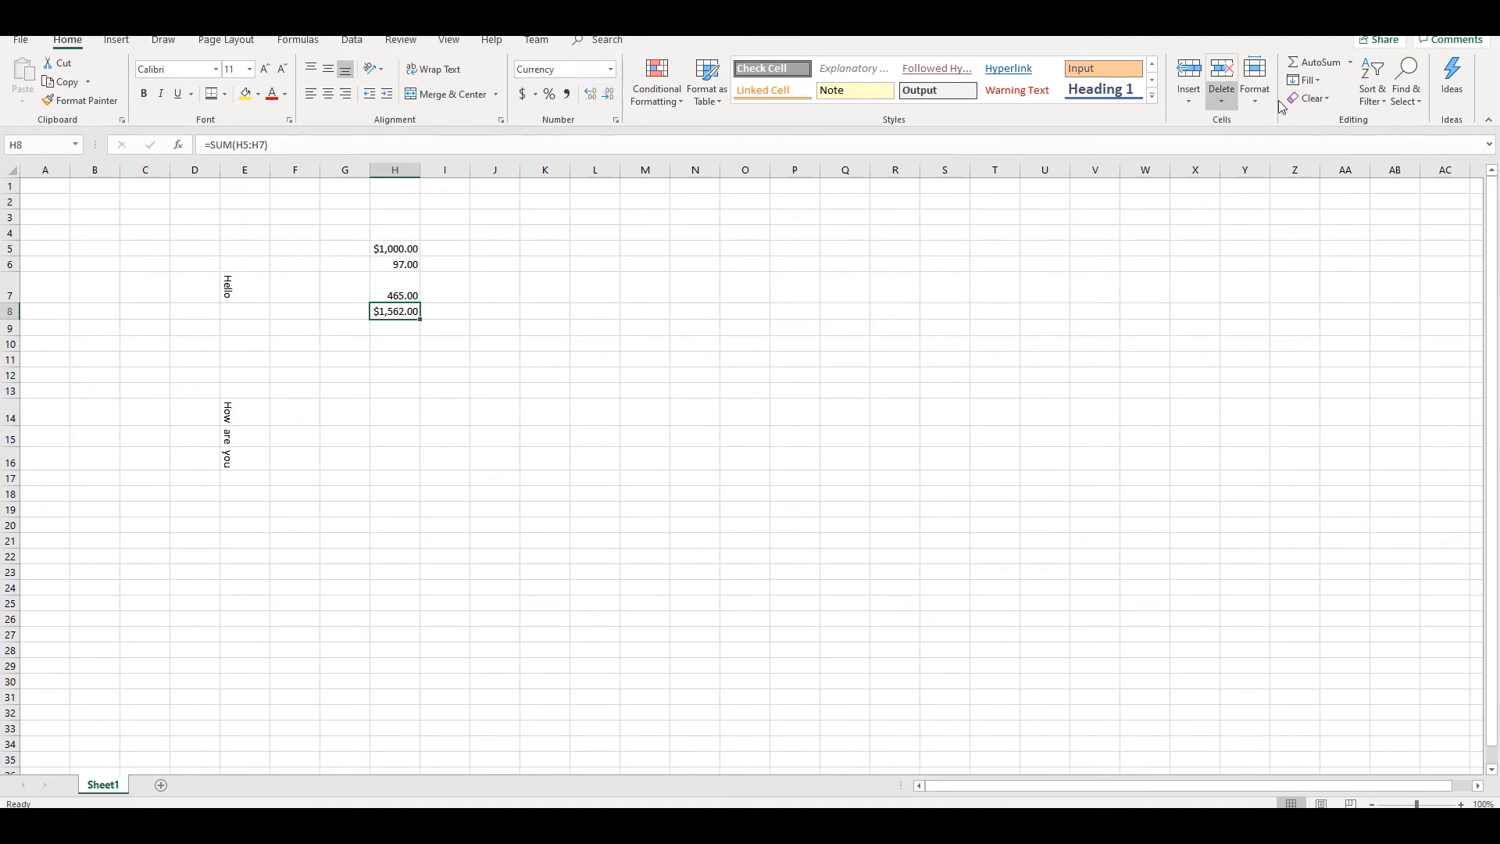
left_click(1332, 98)
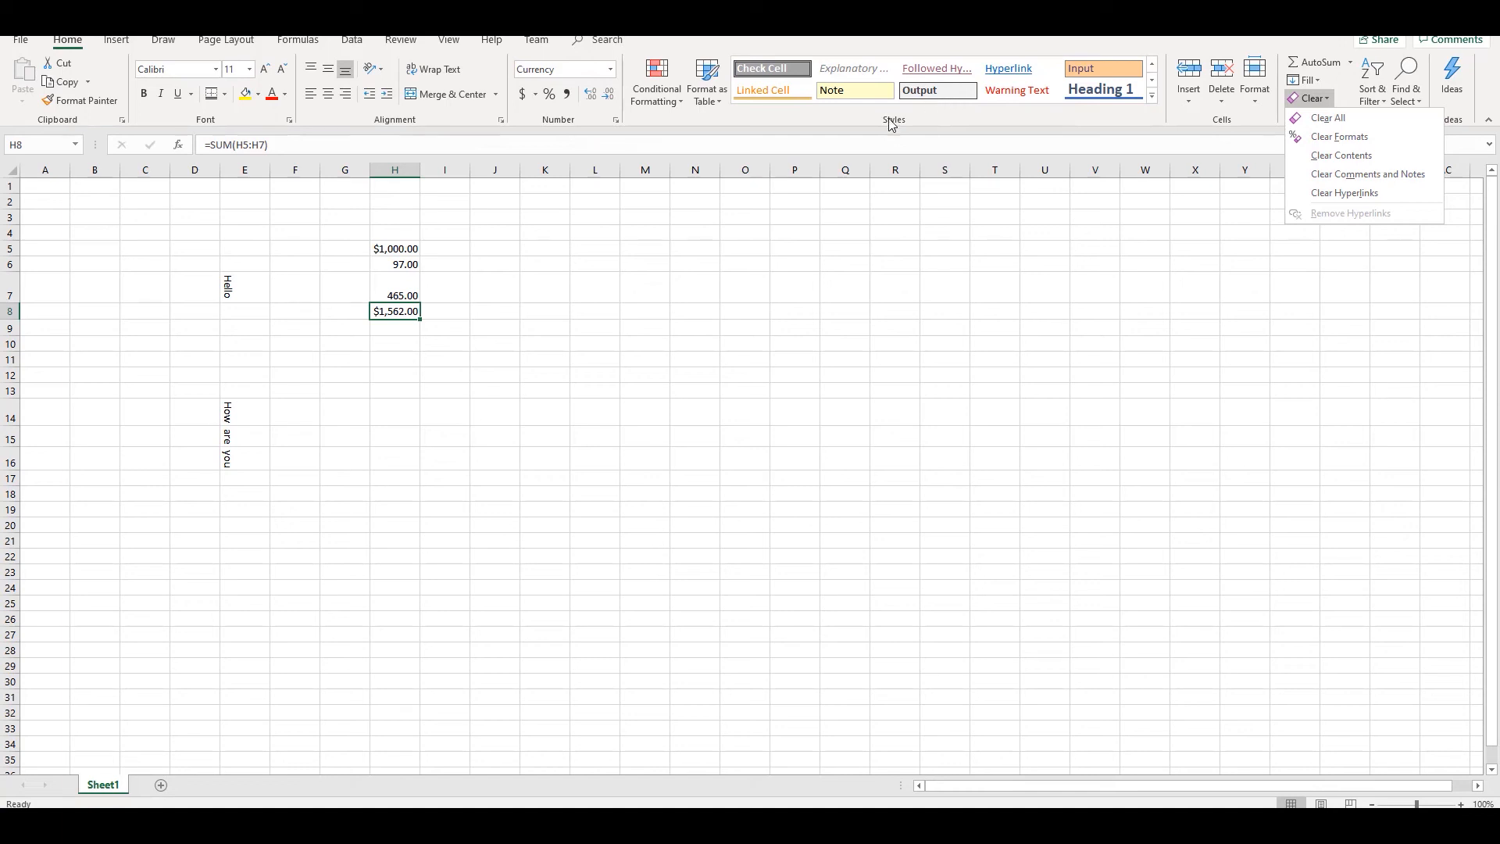
left_click(403, 252)
left_click(406, 265)
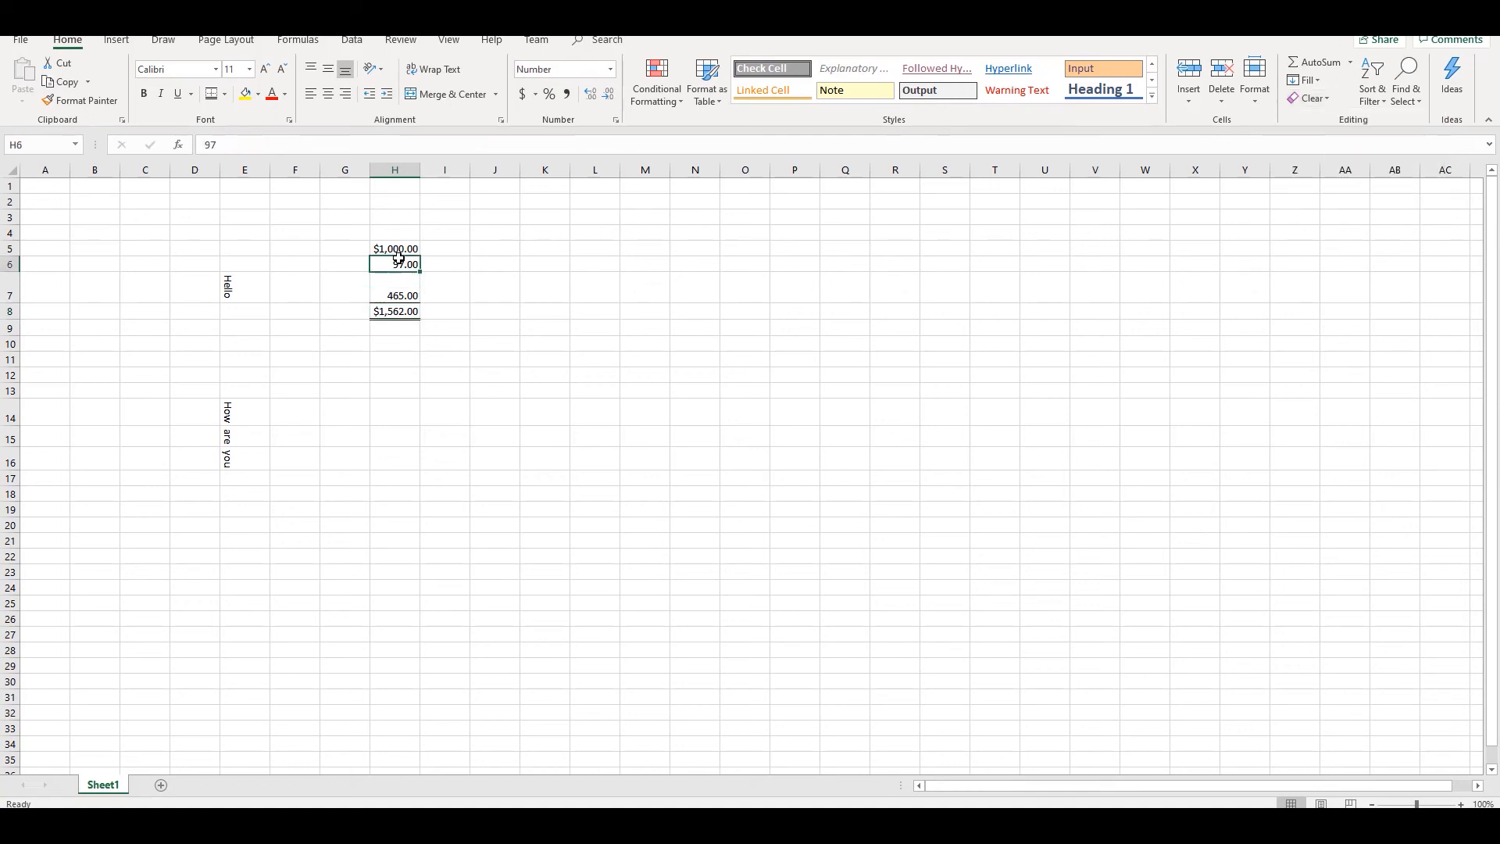
left_click(681, 103)
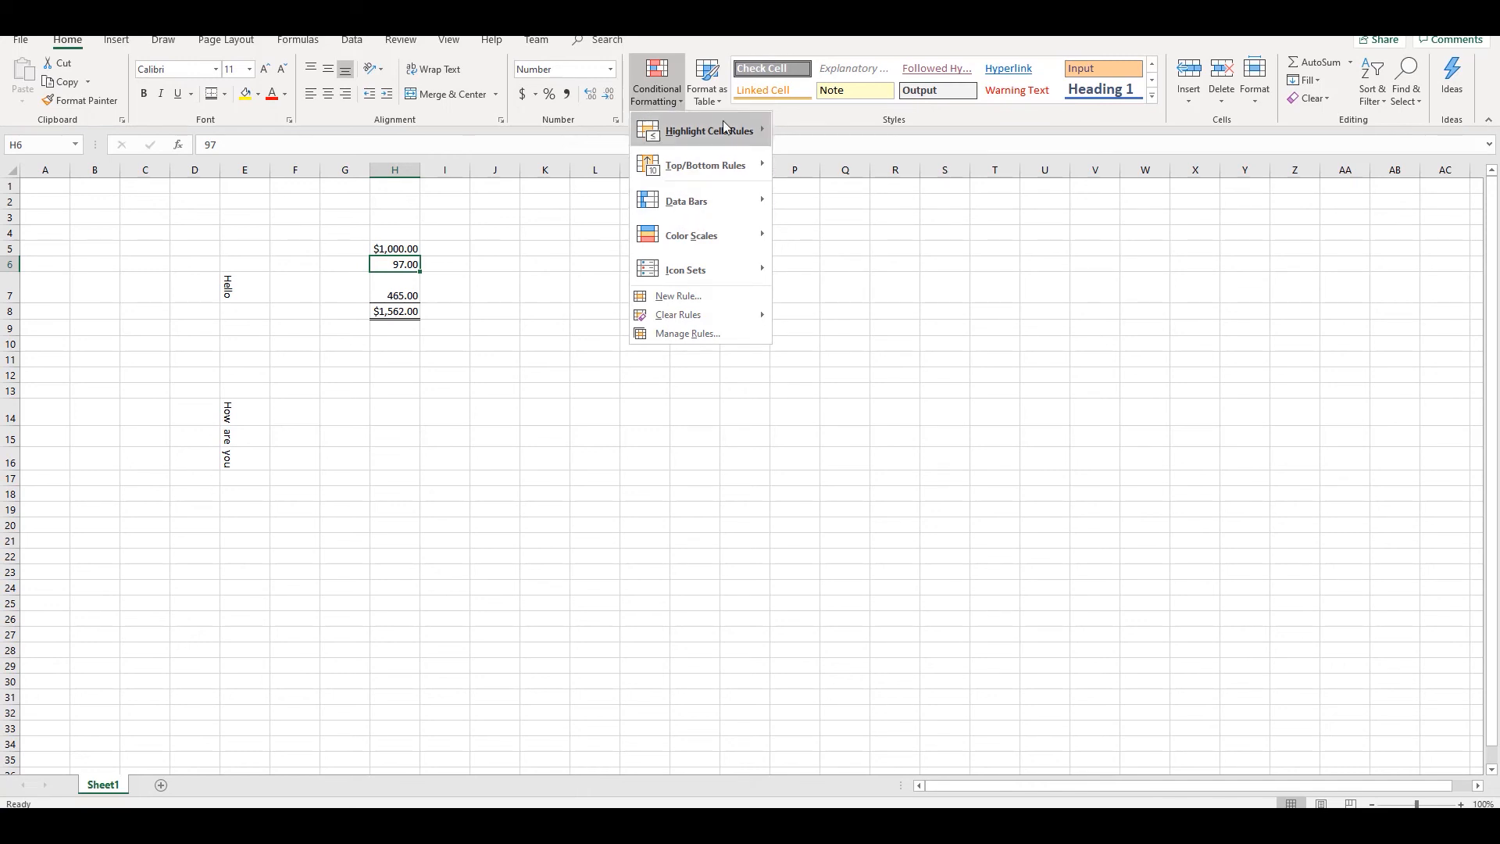
mouse_move(728, 128)
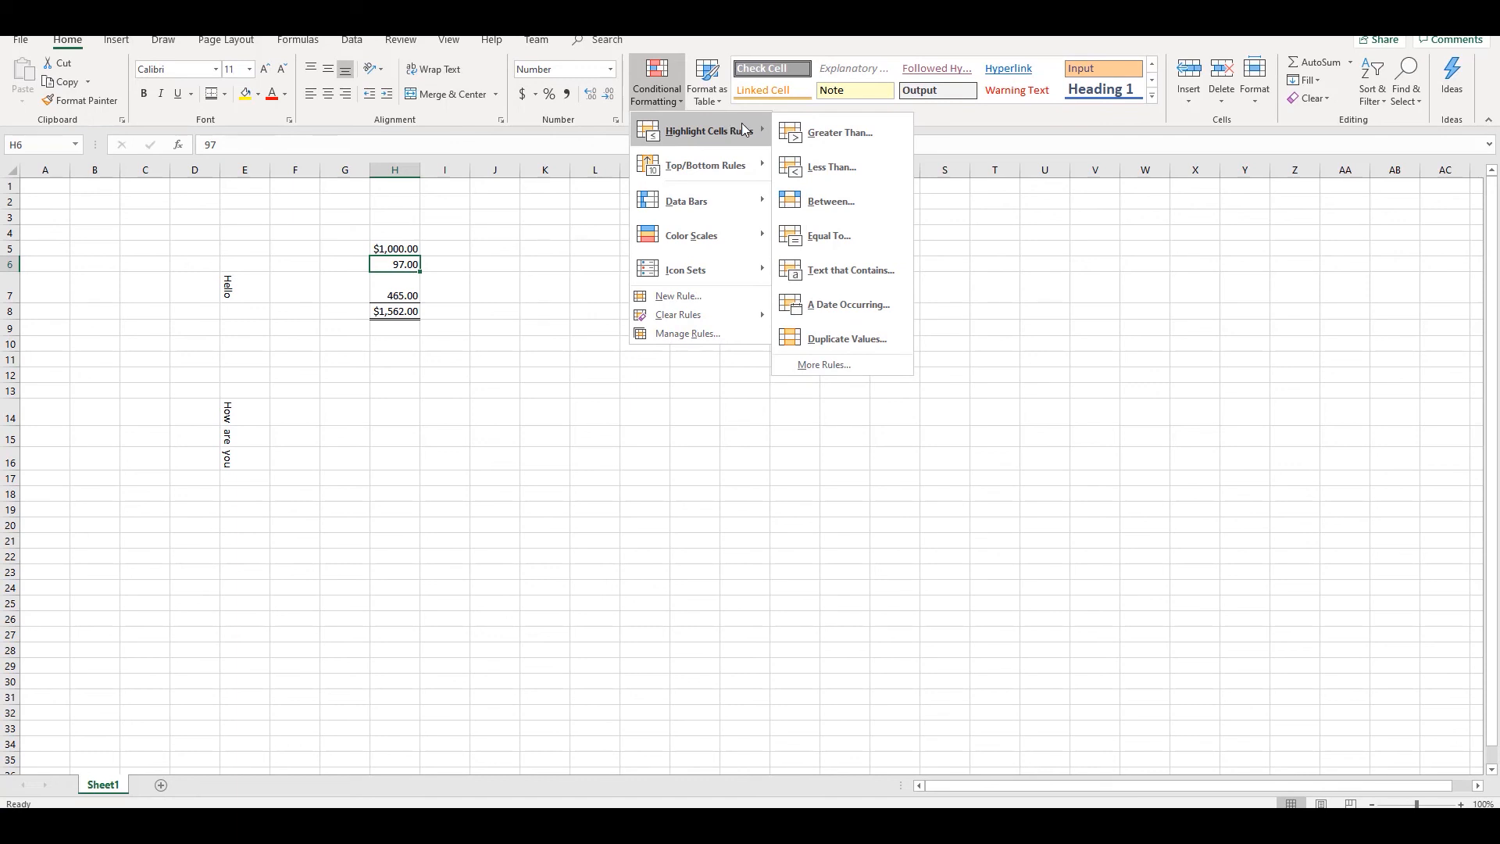
left_click(522, 233)
Step: Add a Greater Than conditional formatting rule to H5:H8 that marks values above 1000 with Green Fill with Dark Green Text
left_click_drag(411, 246, 414, 312)
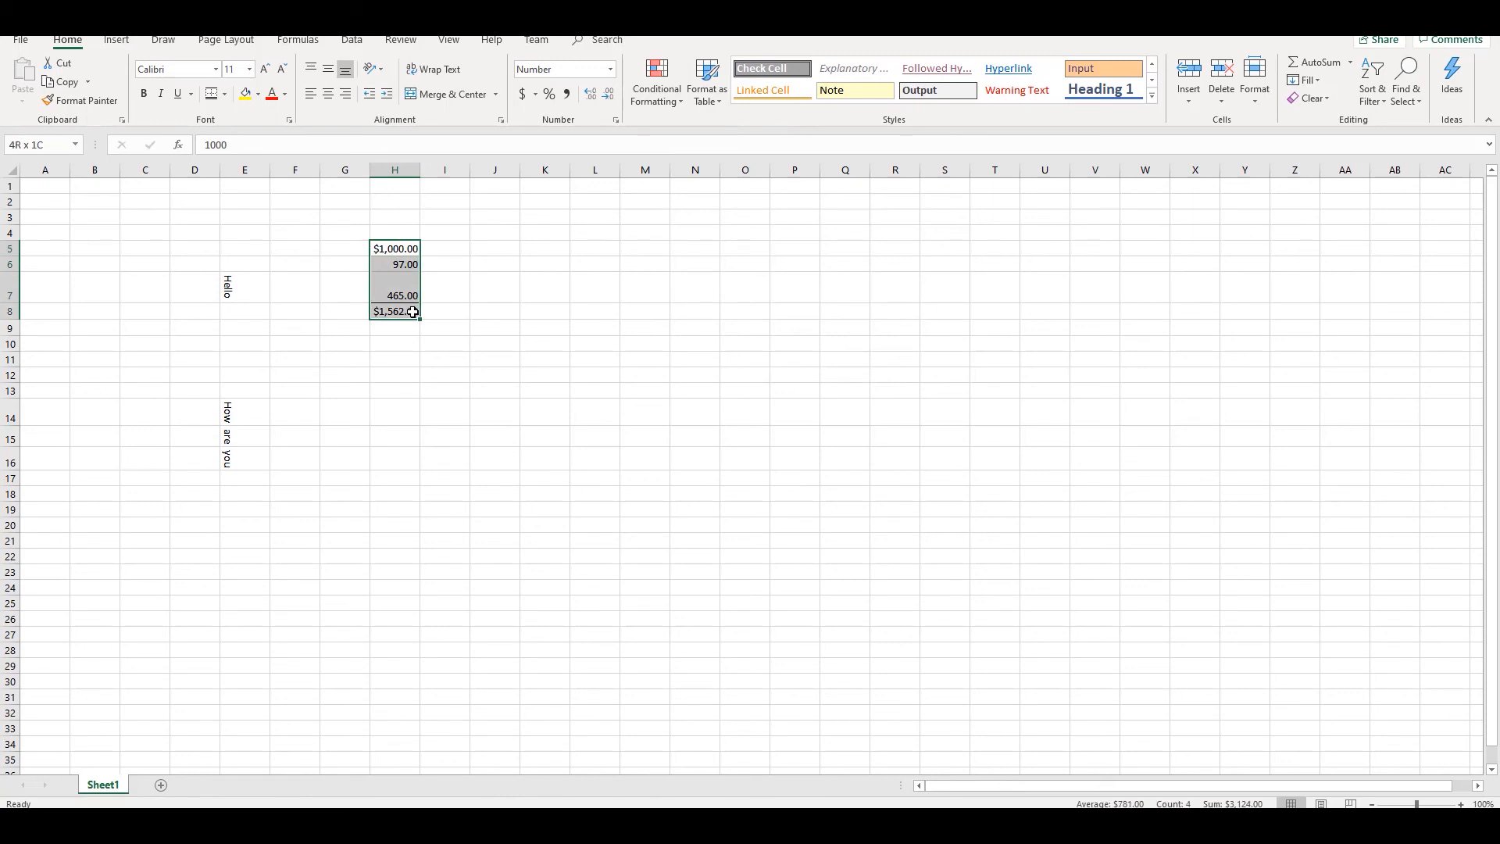
left_click(684, 106)
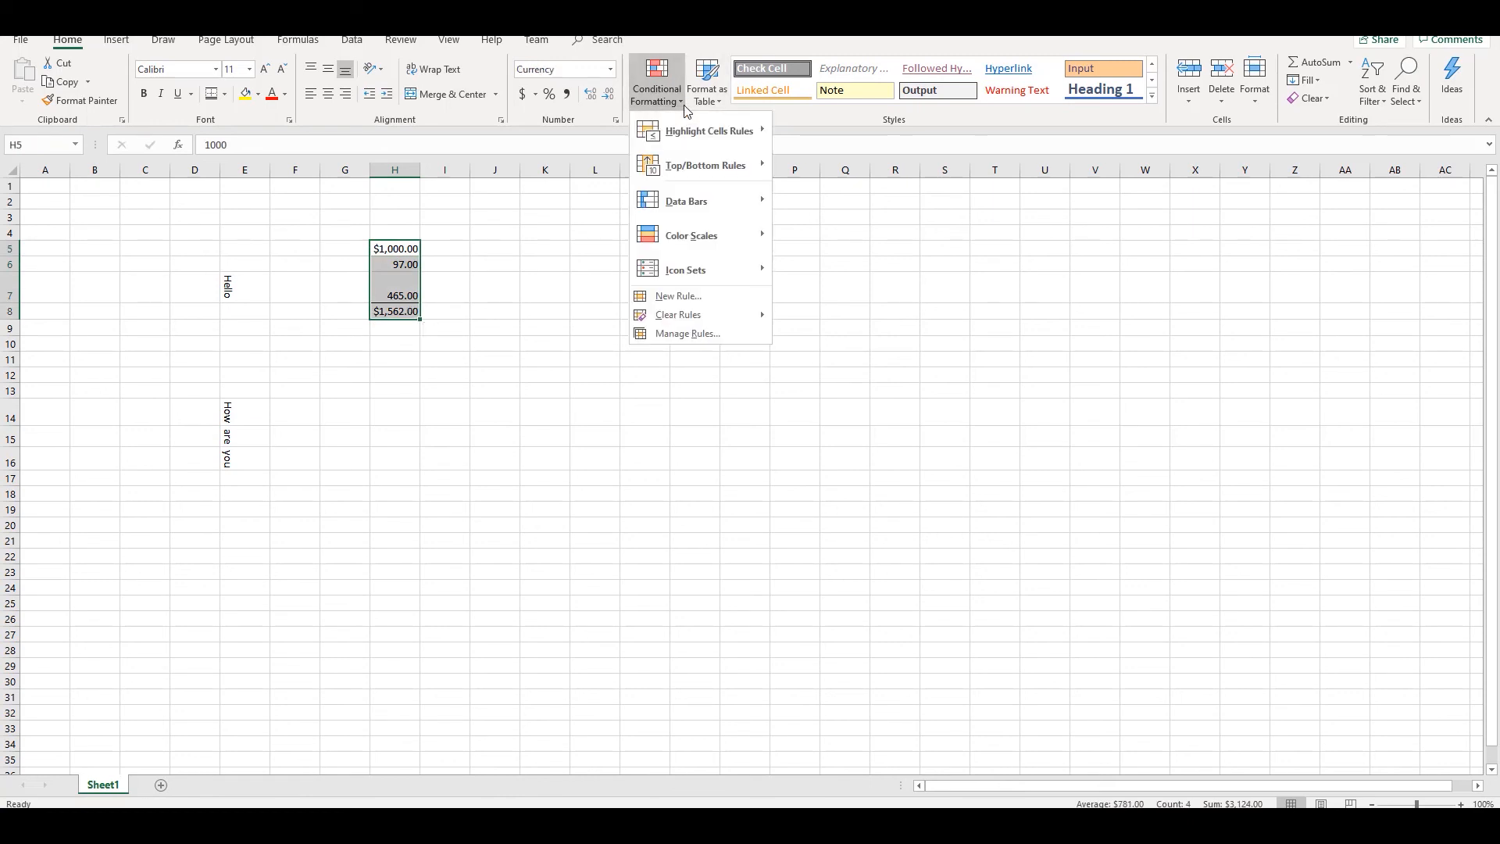
mouse_move(695, 134)
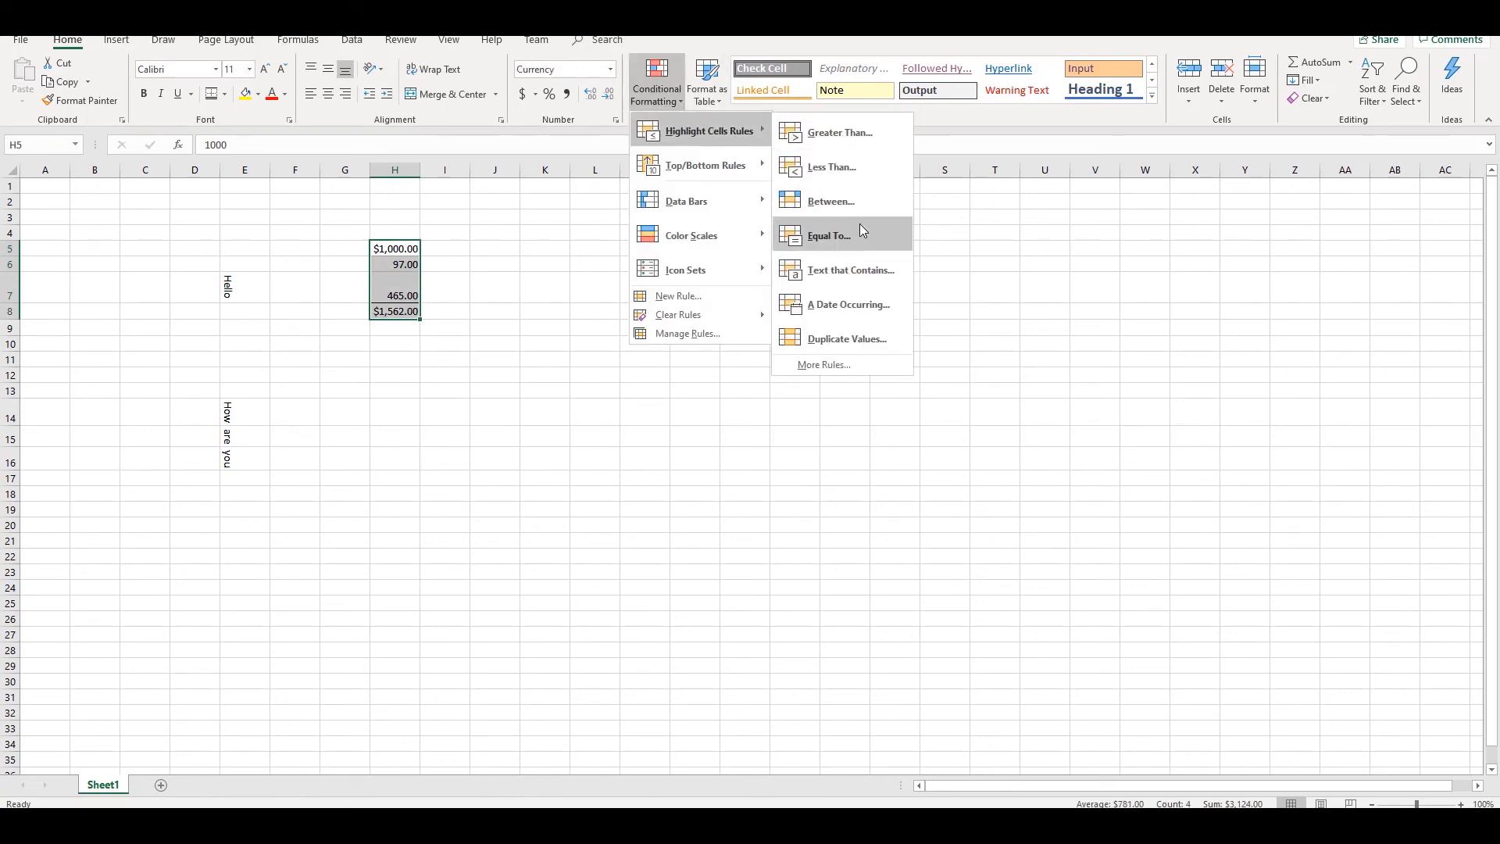
left_click(850, 144)
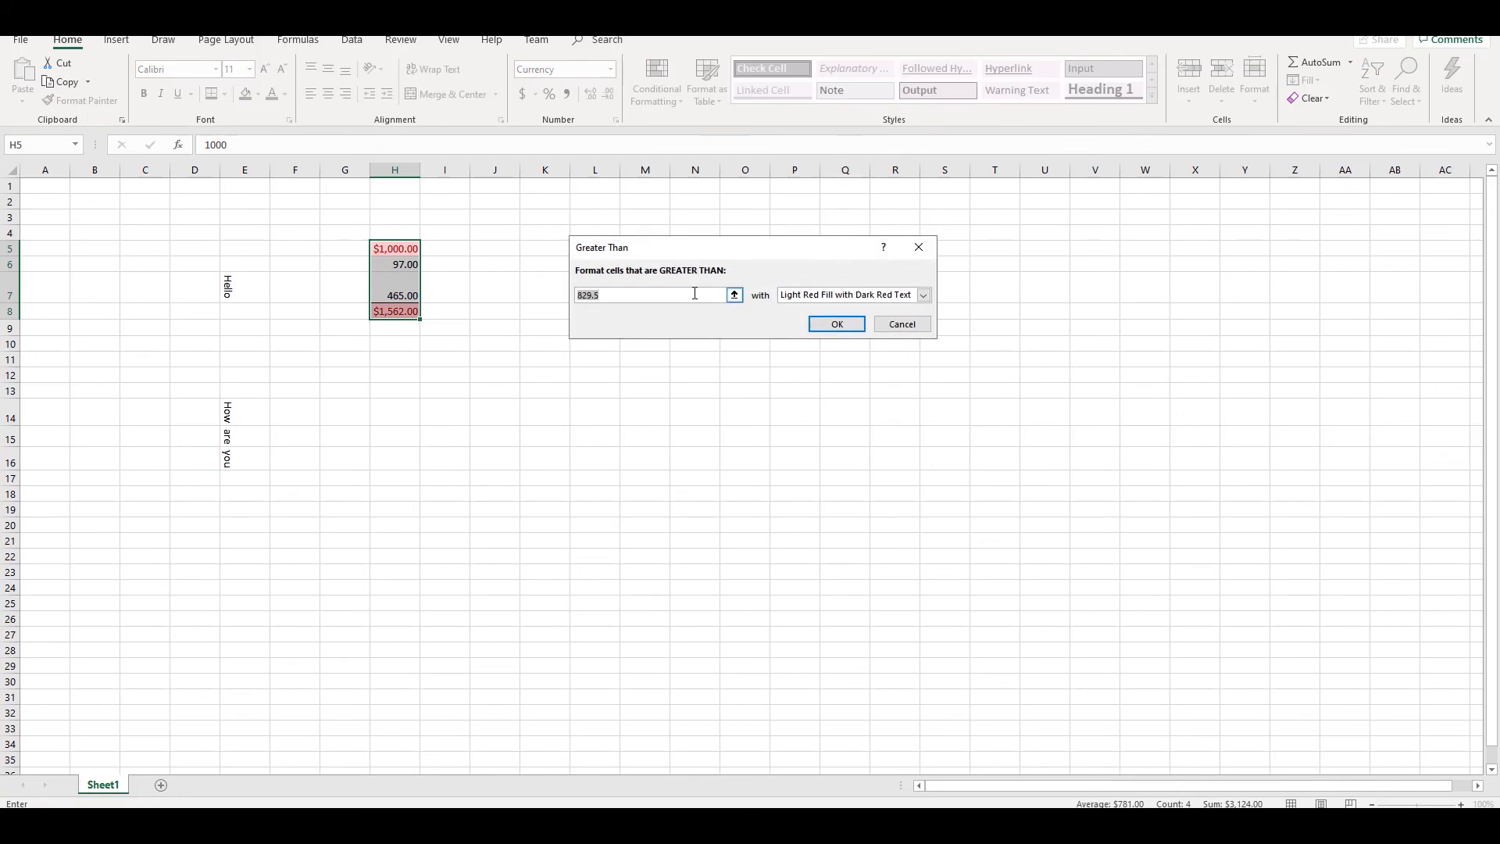
type("1000")
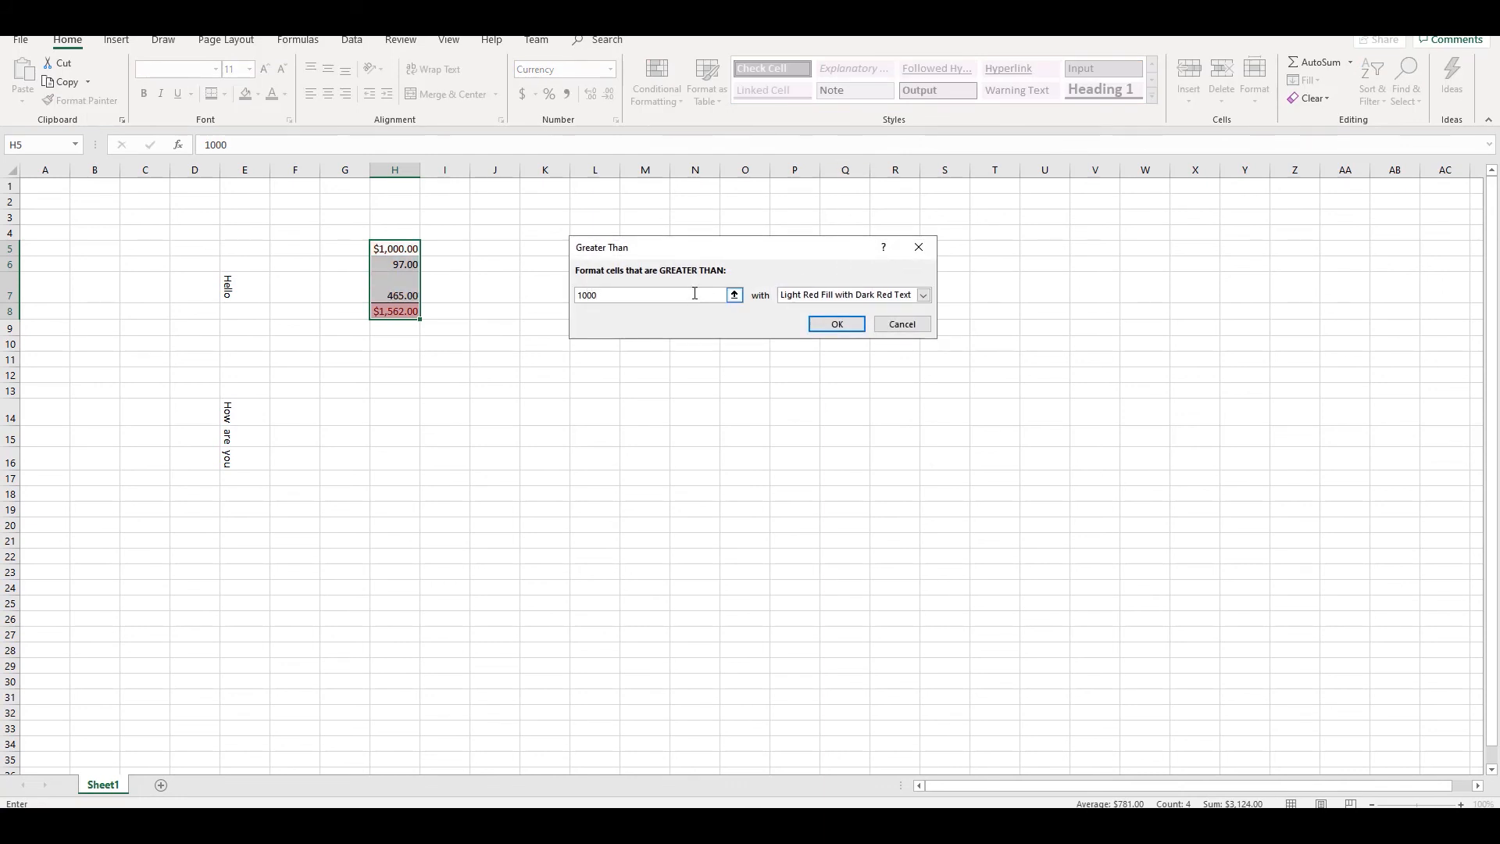
left_click(923, 296)
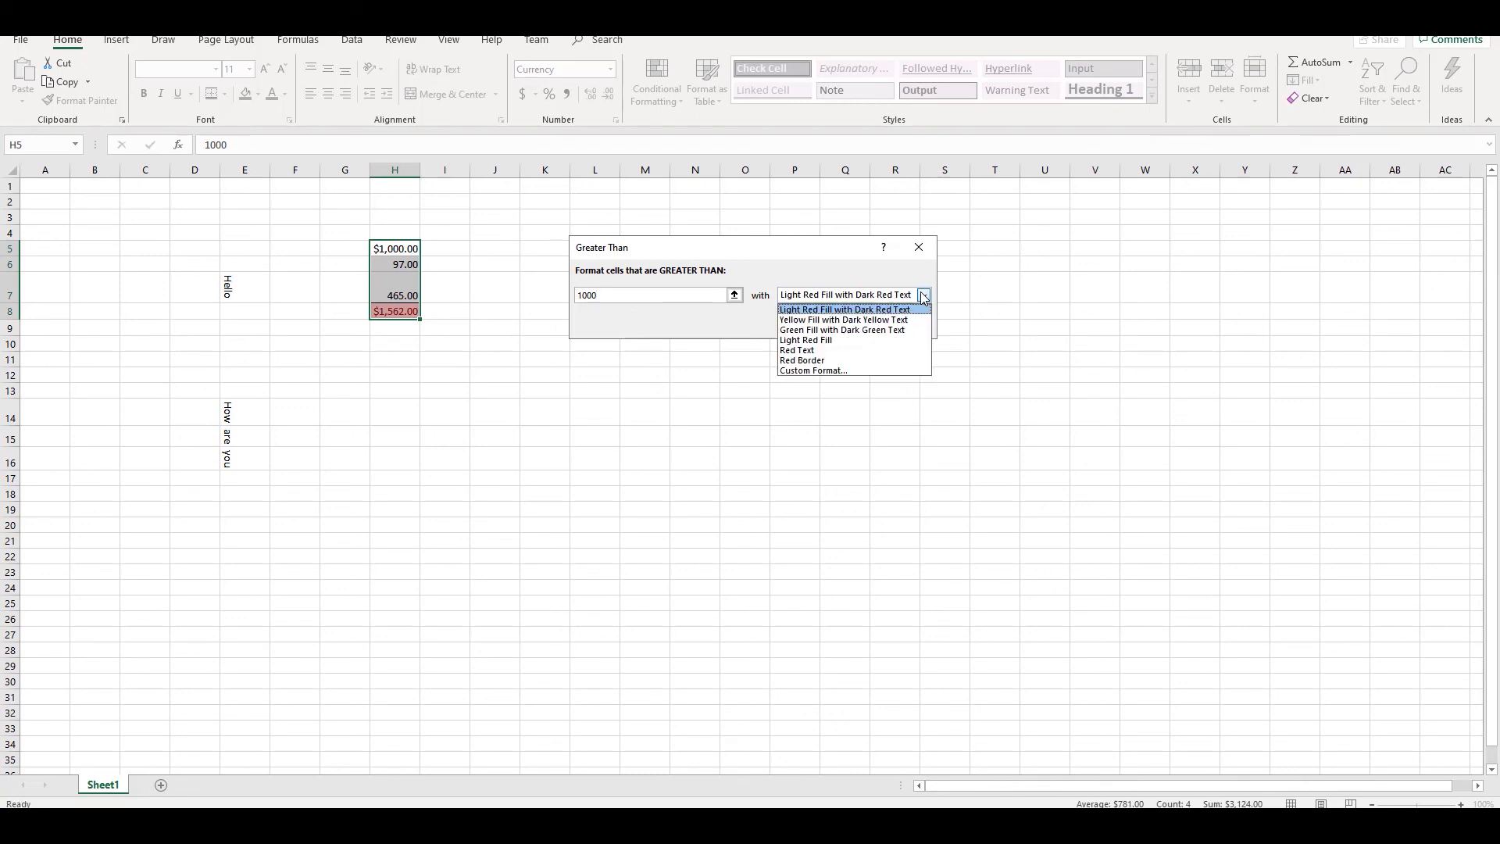
left_click(893, 330)
left_click(834, 326)
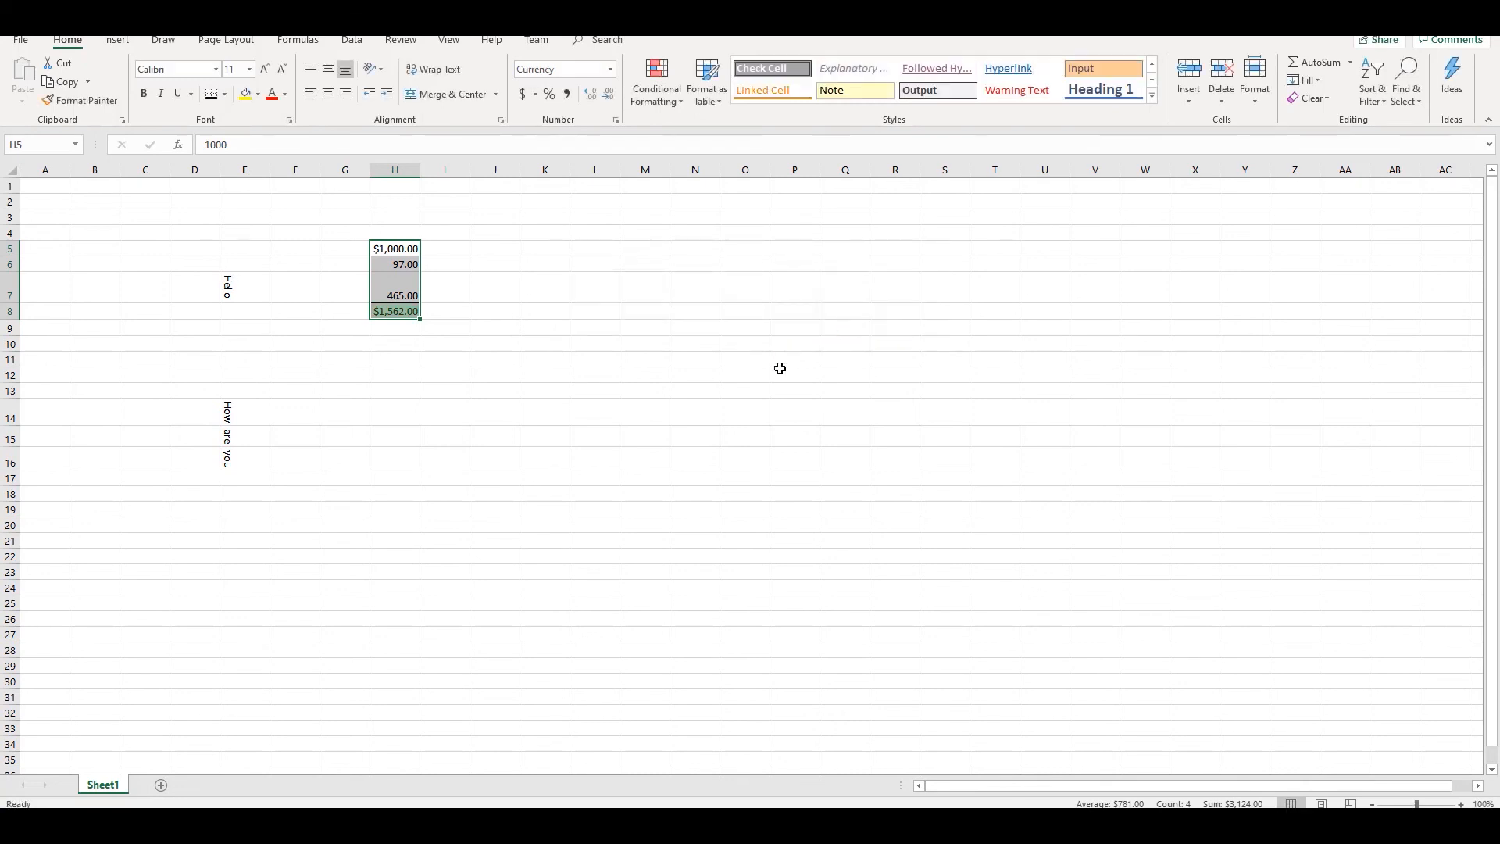
left_click(779, 368)
Step: Add a Less Than conditional formatting rule to H5:H8 that marks values below 500 with Light Red Fill with Dark Red Text
left_click_drag(399, 250, 411, 312)
left_click(467, 232)
left_click(683, 102)
mouse_move(691, 126)
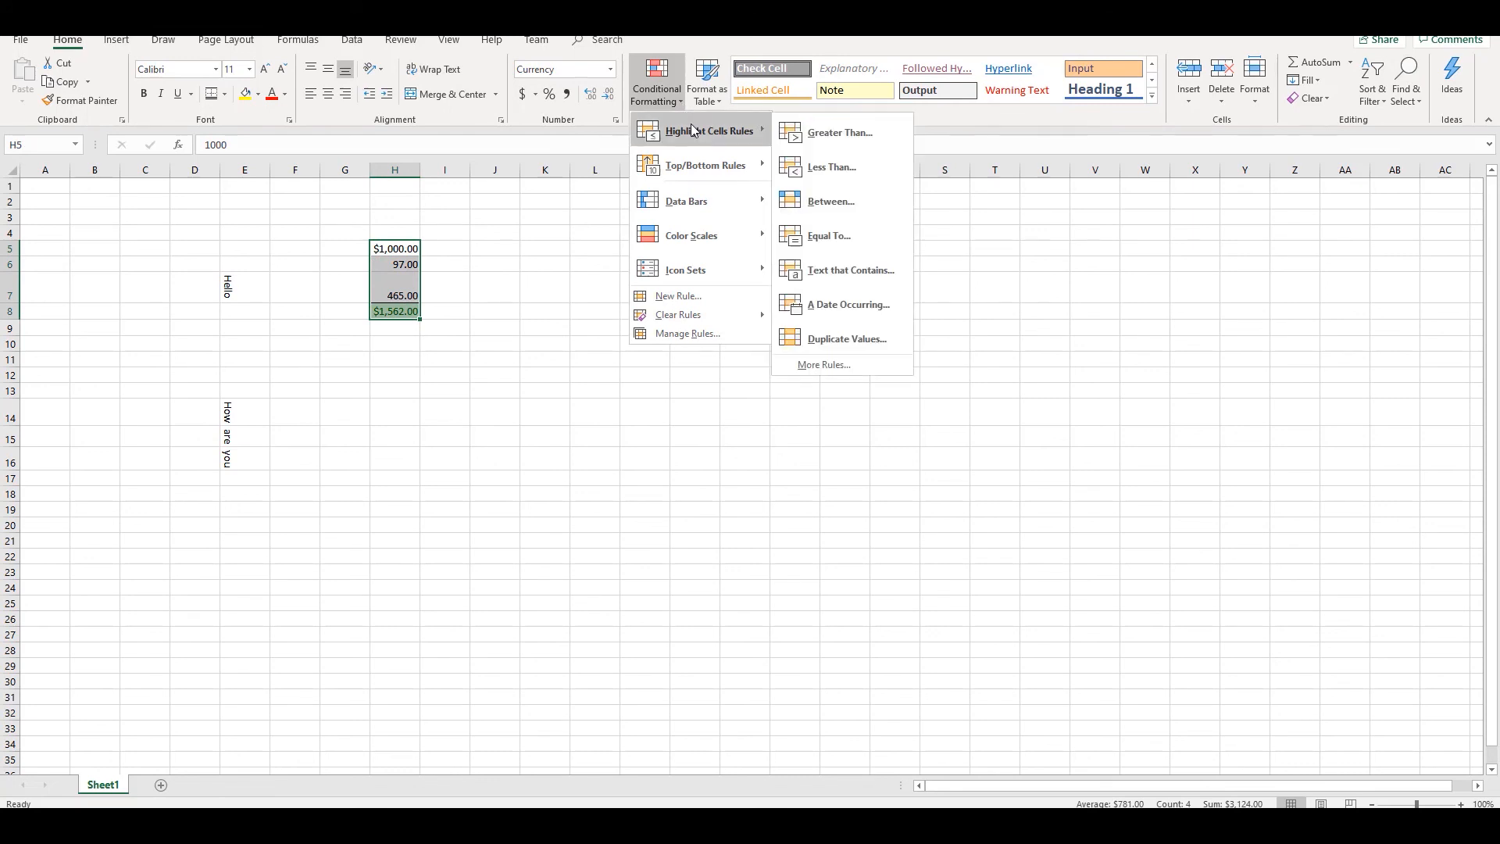
left_click(833, 167)
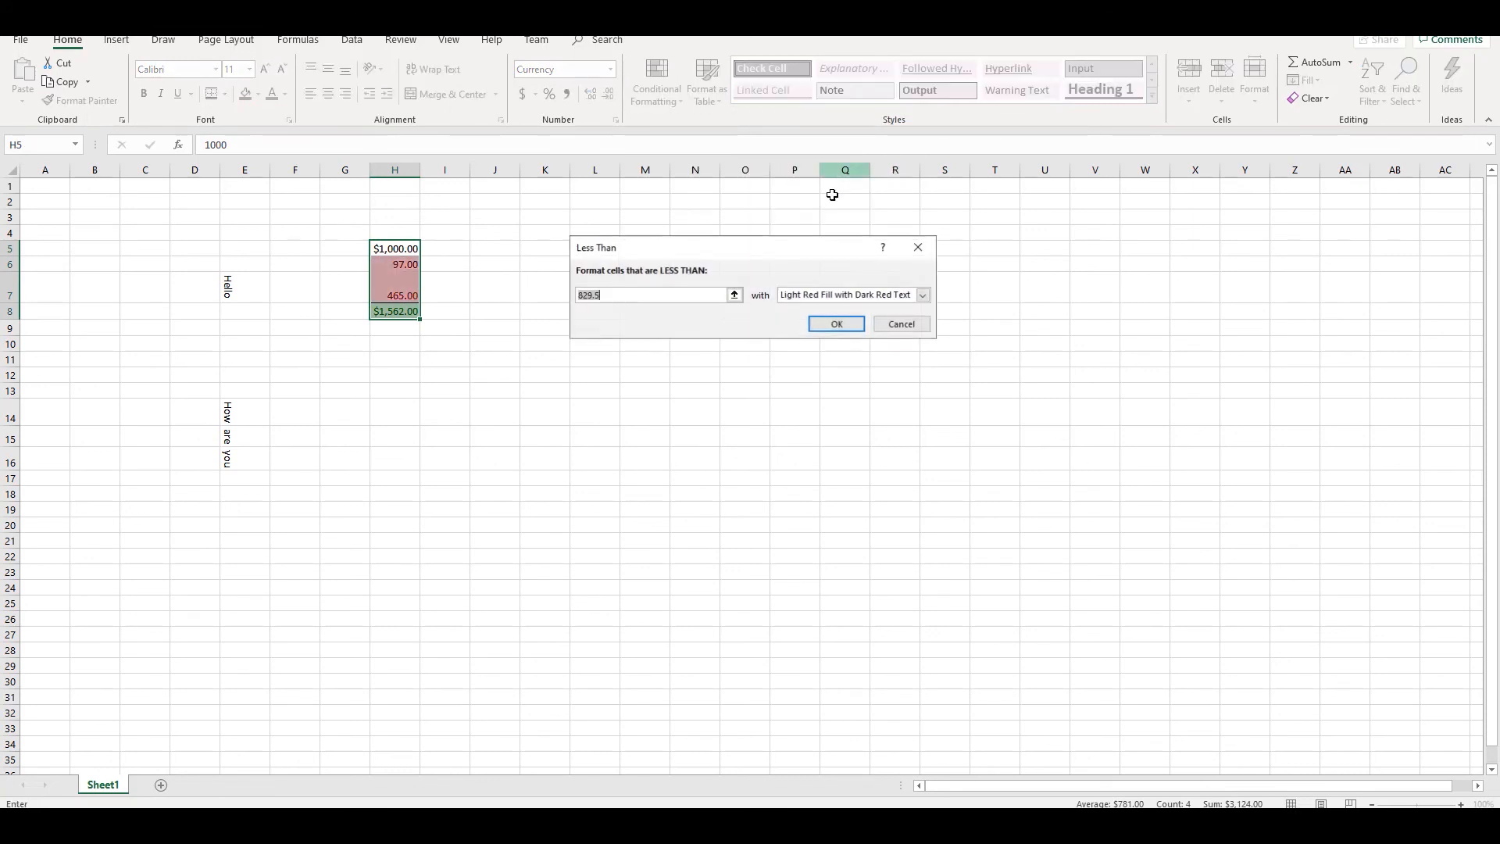
type("500")
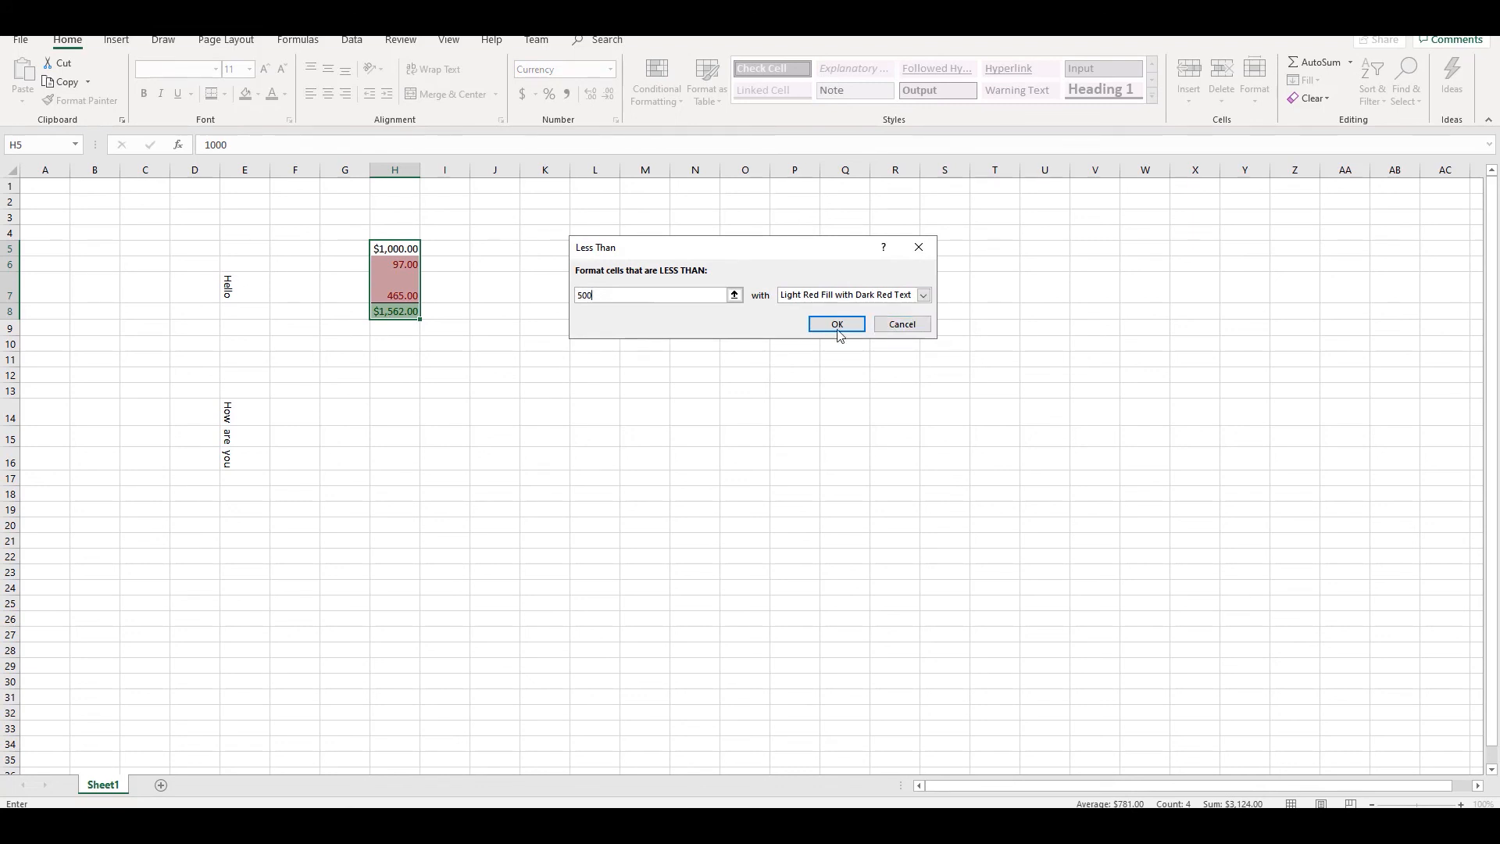
left_click(925, 294)
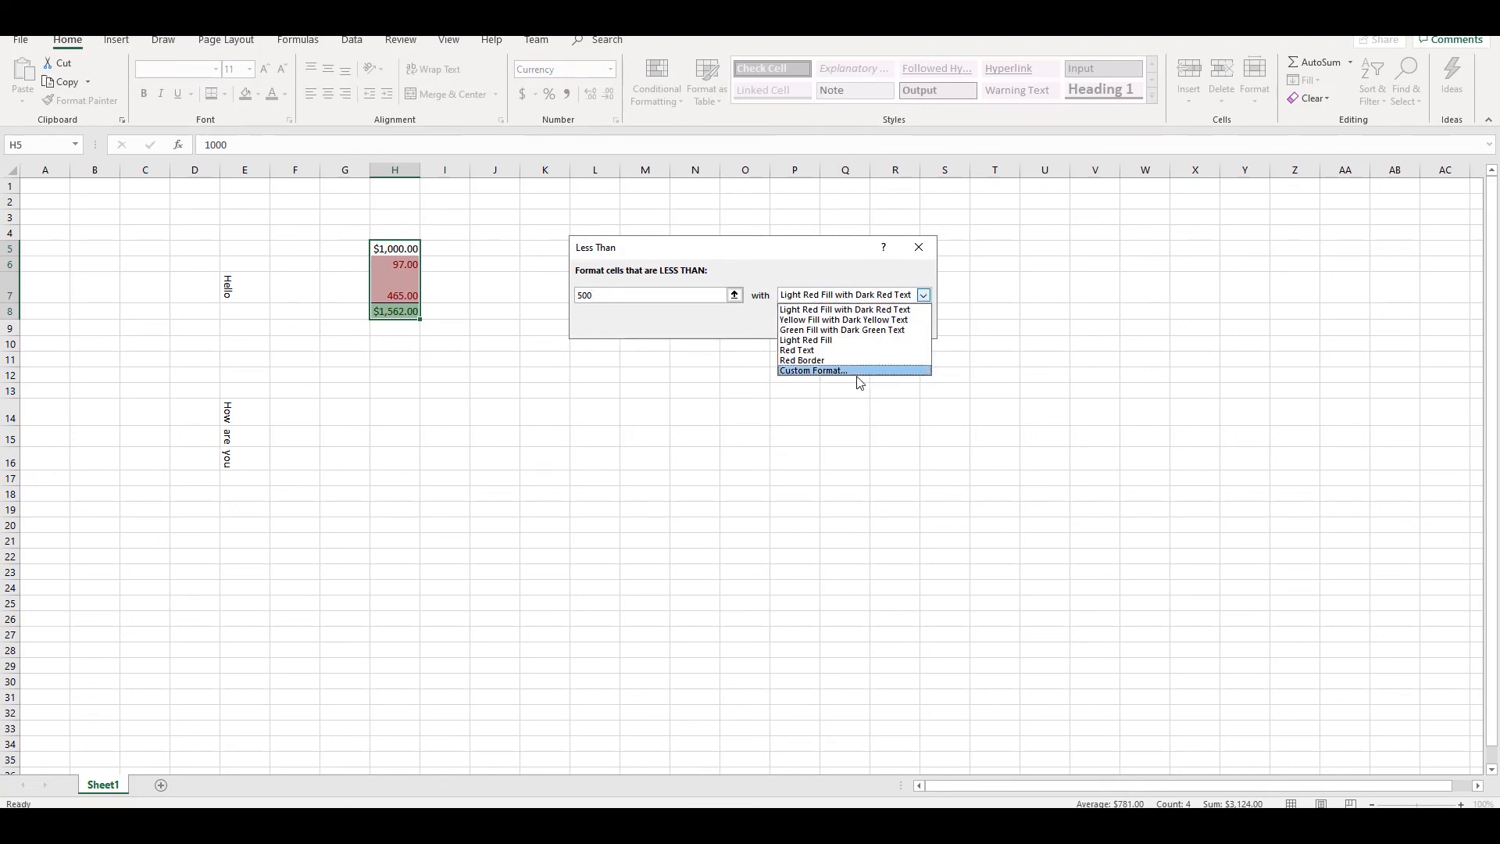
left_click(1065, 360)
left_click(842, 325)
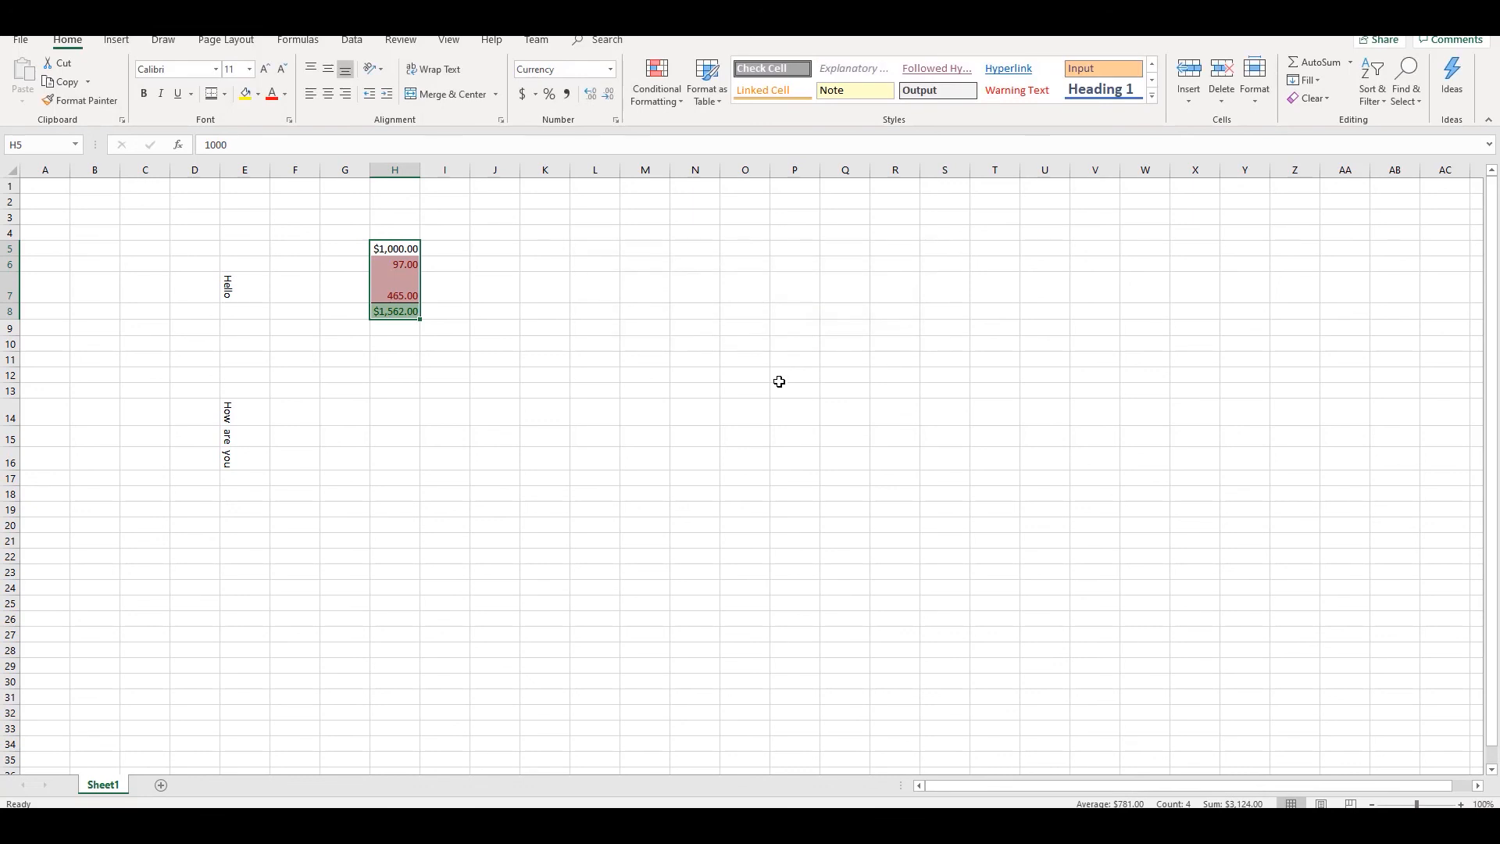
left_click(747, 392)
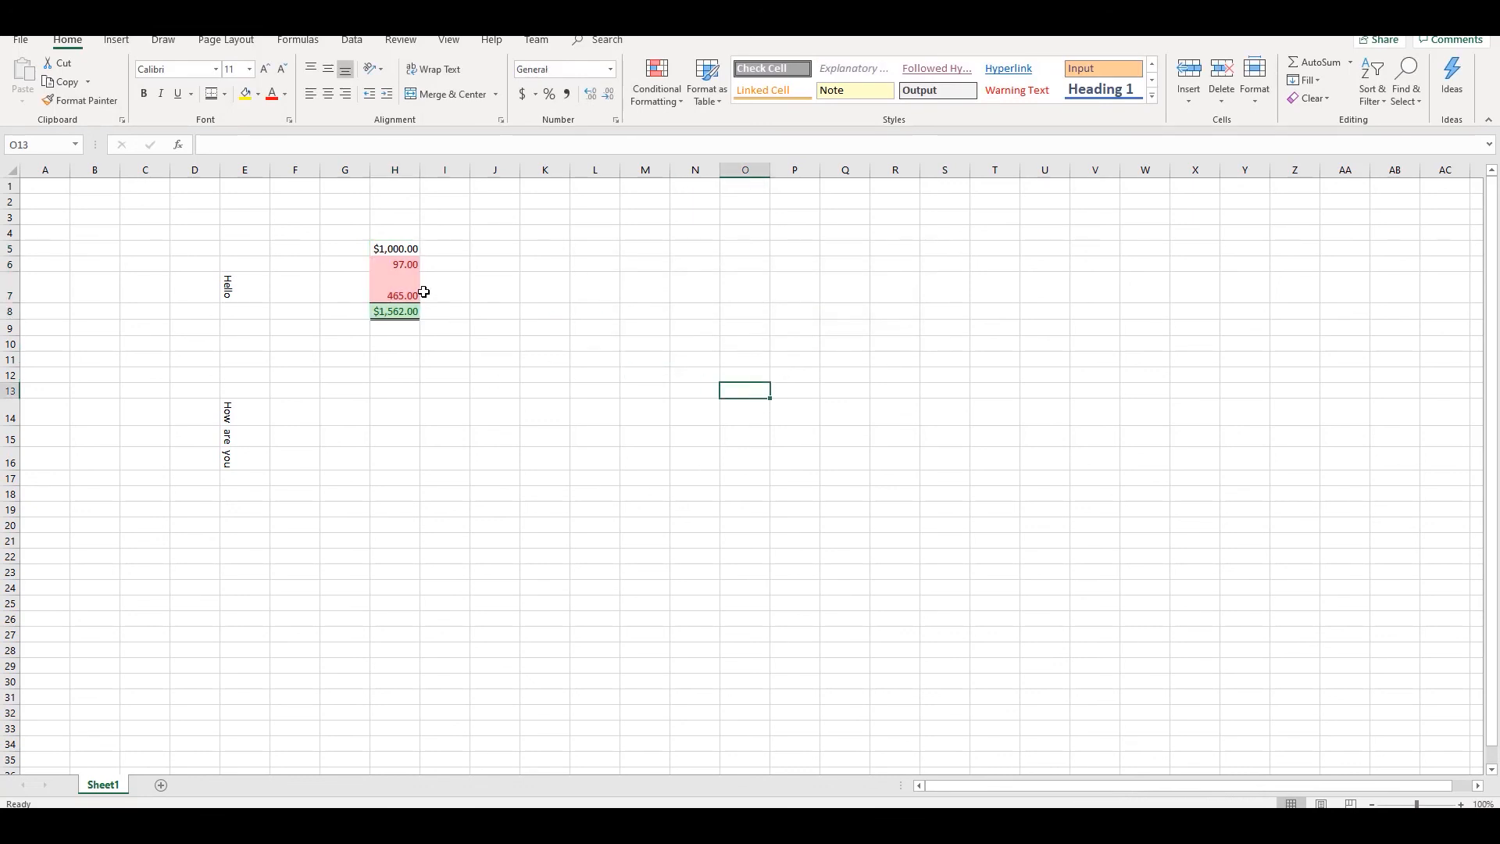